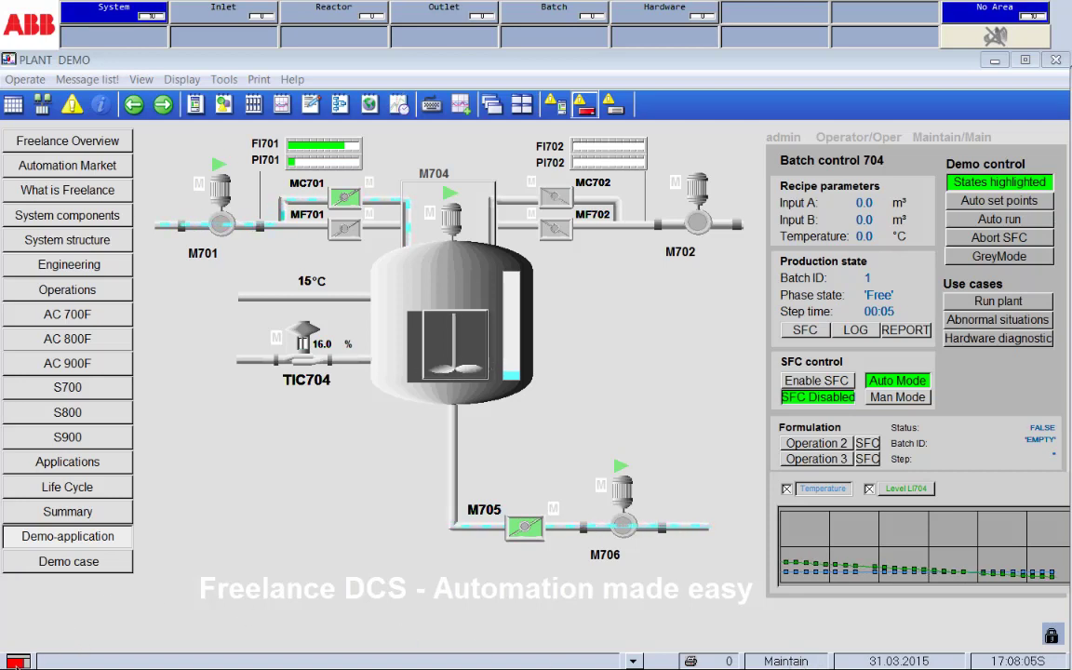
Open the M704 stirrer faceplate from the agitator on the PLANT display
{"action": "left_click", "coordinate": [223, 513]}
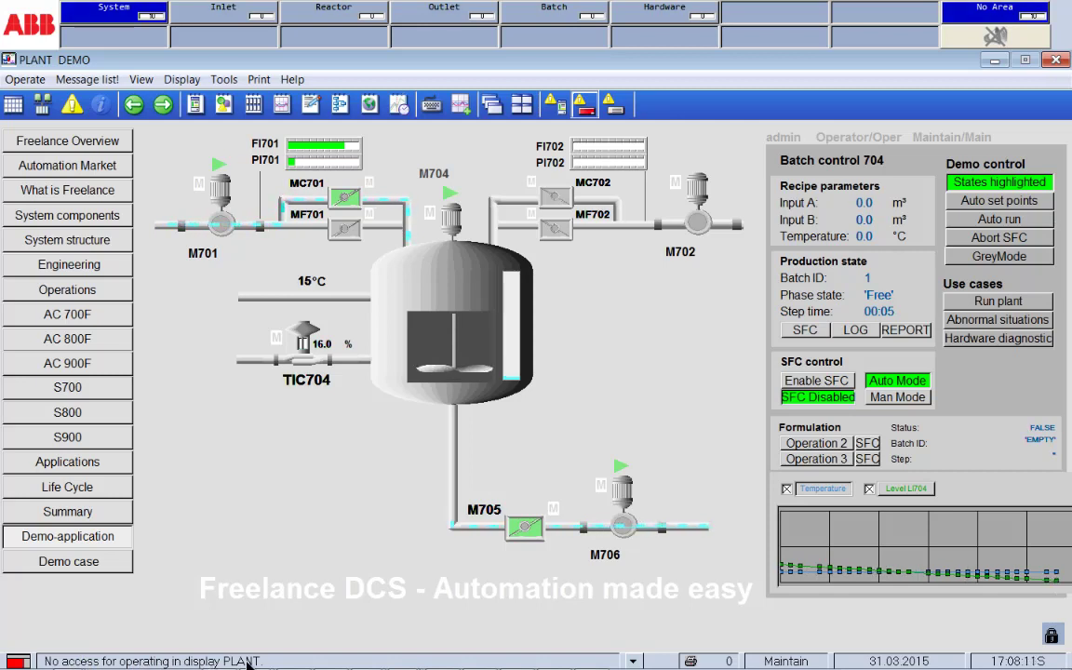
{"action": "left_click", "coordinate": [464, 376]}
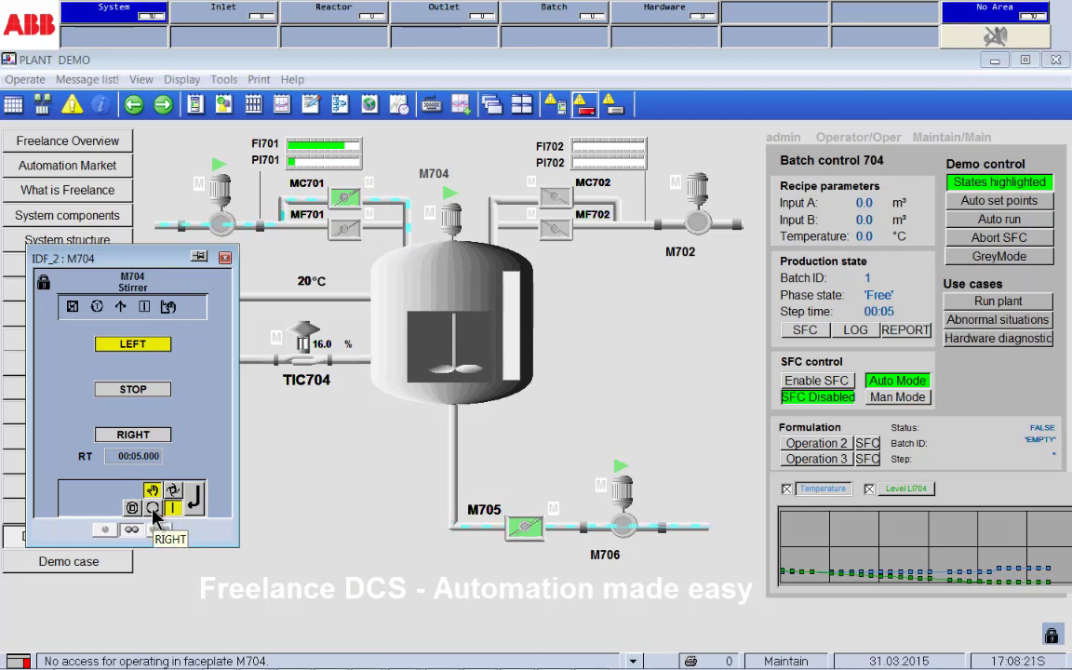
Try running the M704 stirrer RIGHT and dismiss the resulting access-violation warning
{"action": "left_click", "coordinate": [154, 508]}
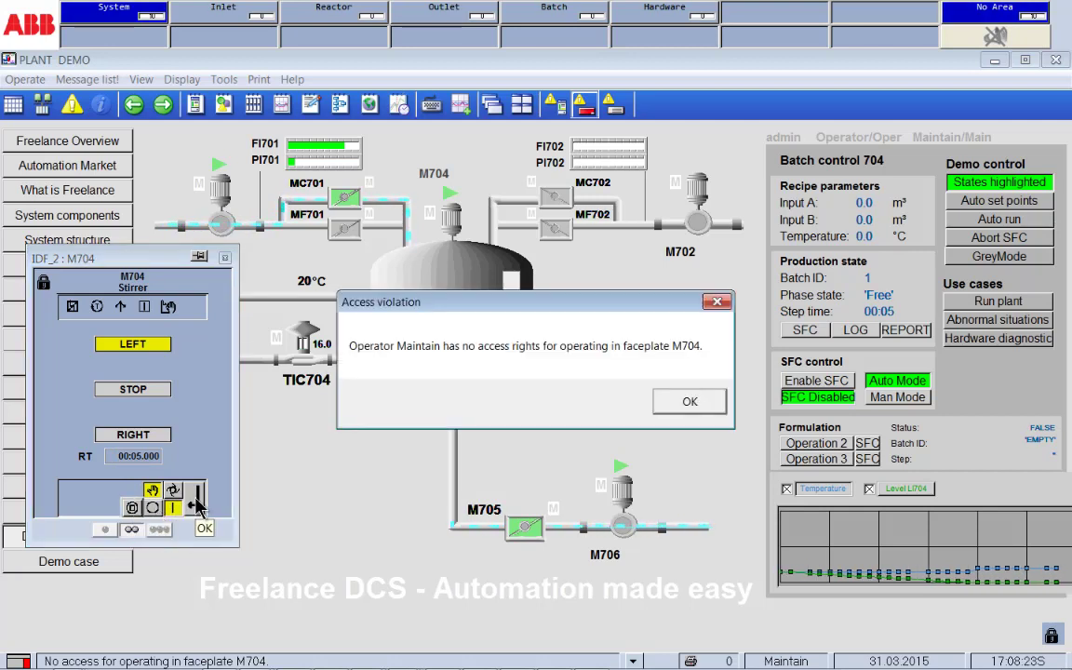
{"action": "left_click_drag", "start_coordinate": [580, 308], "coordinate": [521, 436]}
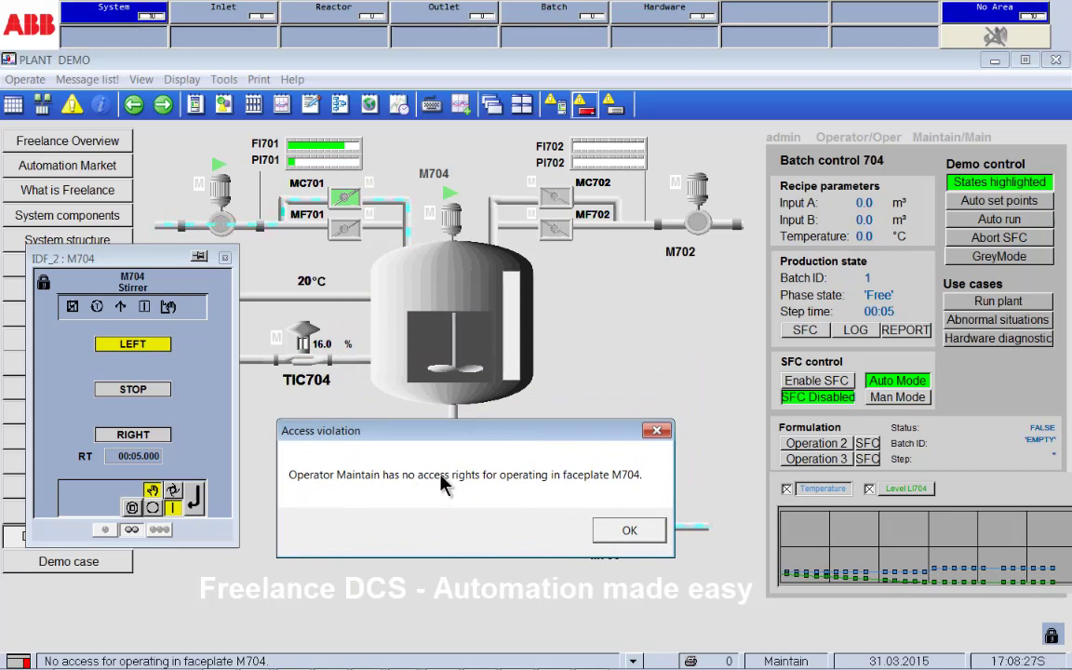
{"action": "left_click", "coordinate": [619, 532]}
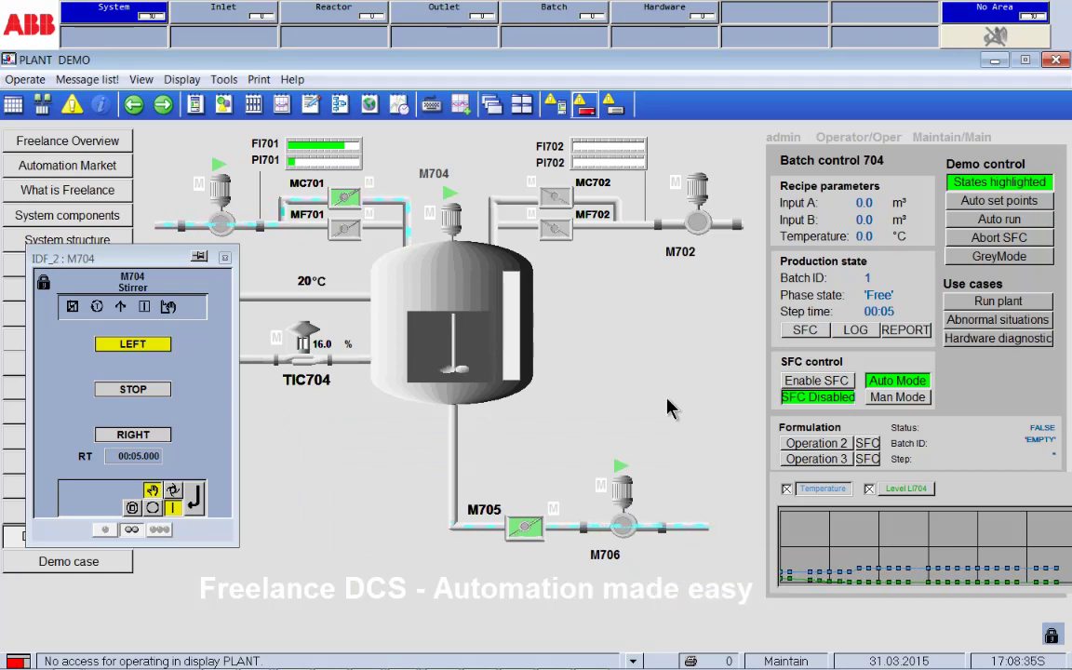
Close the M704 faceplate, list all-priority messages (17), and try acknowledging them, which is refused
{"action": "left_click", "coordinate": [225, 259]}
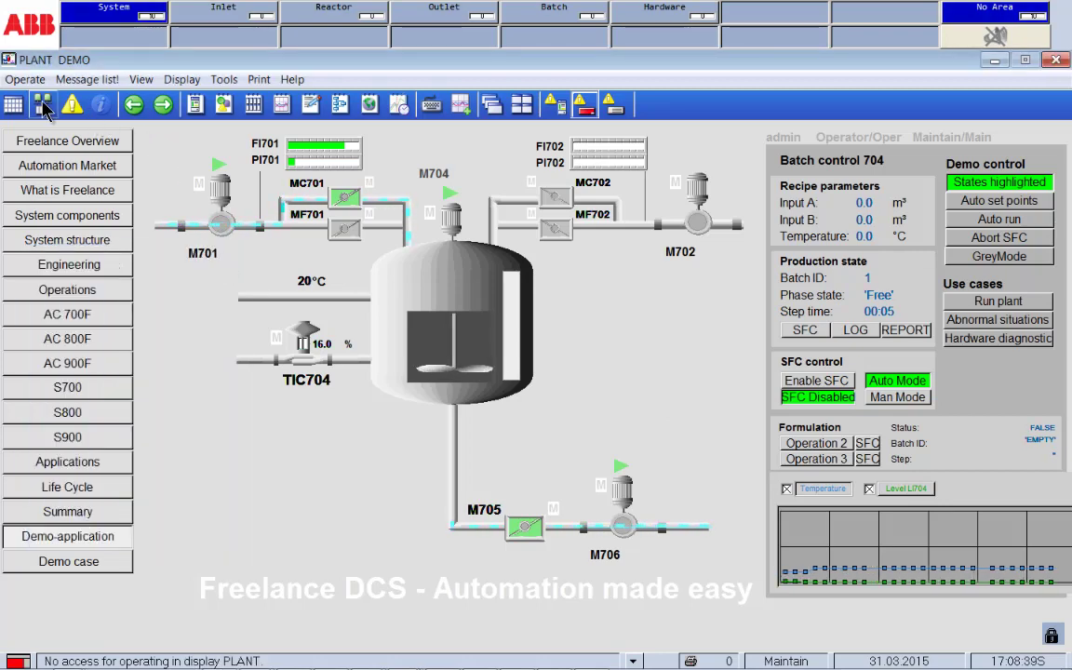
{"action": "left_click", "coordinate": [71, 106]}
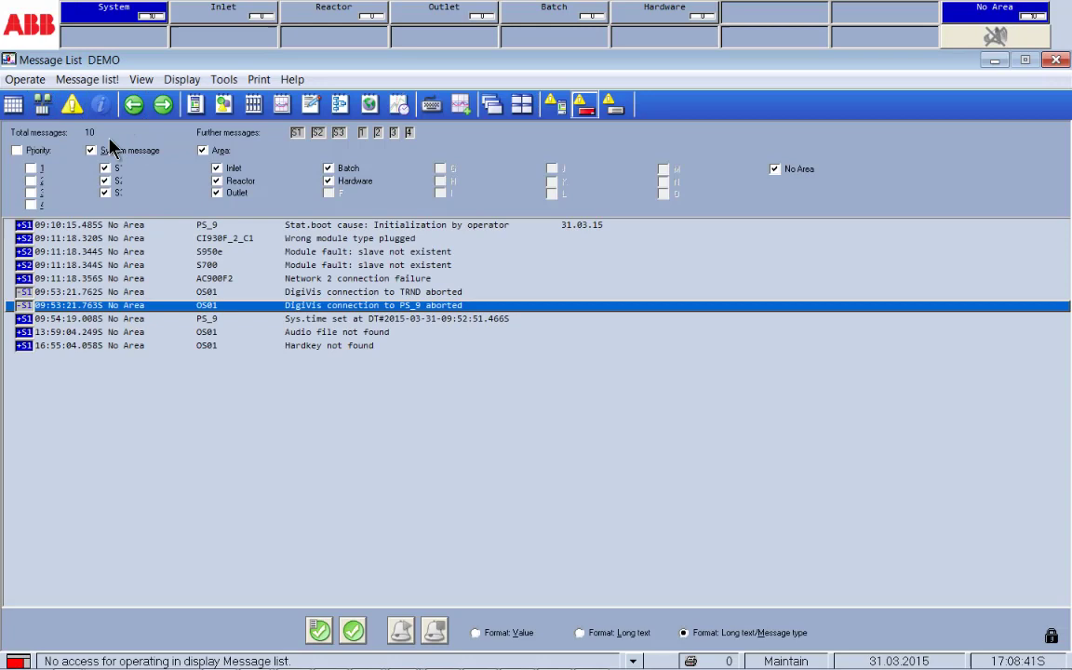
{"action": "left_click", "coordinate": [18, 151]}
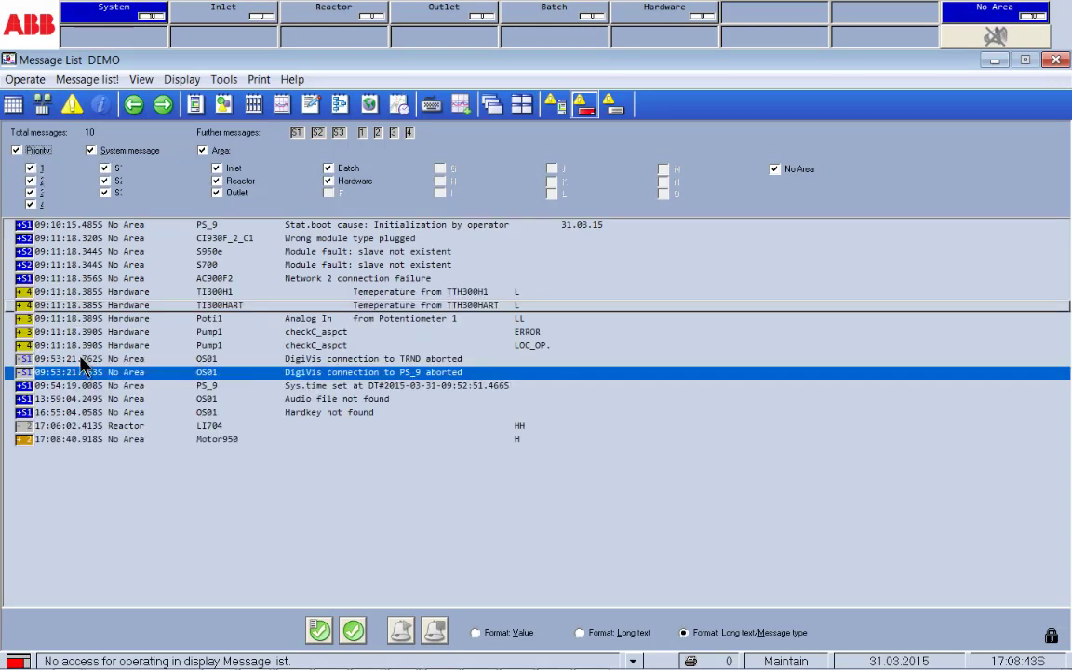
{"action": "left_click", "coordinate": [318, 630]}
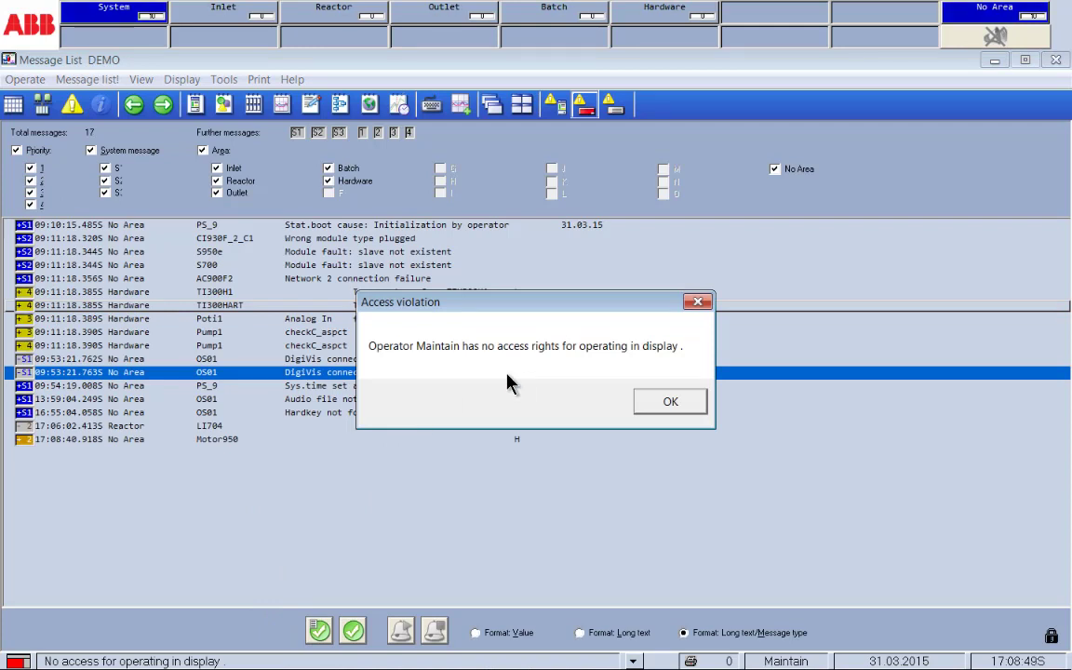
{"action": "left_click", "coordinate": [670, 406]}
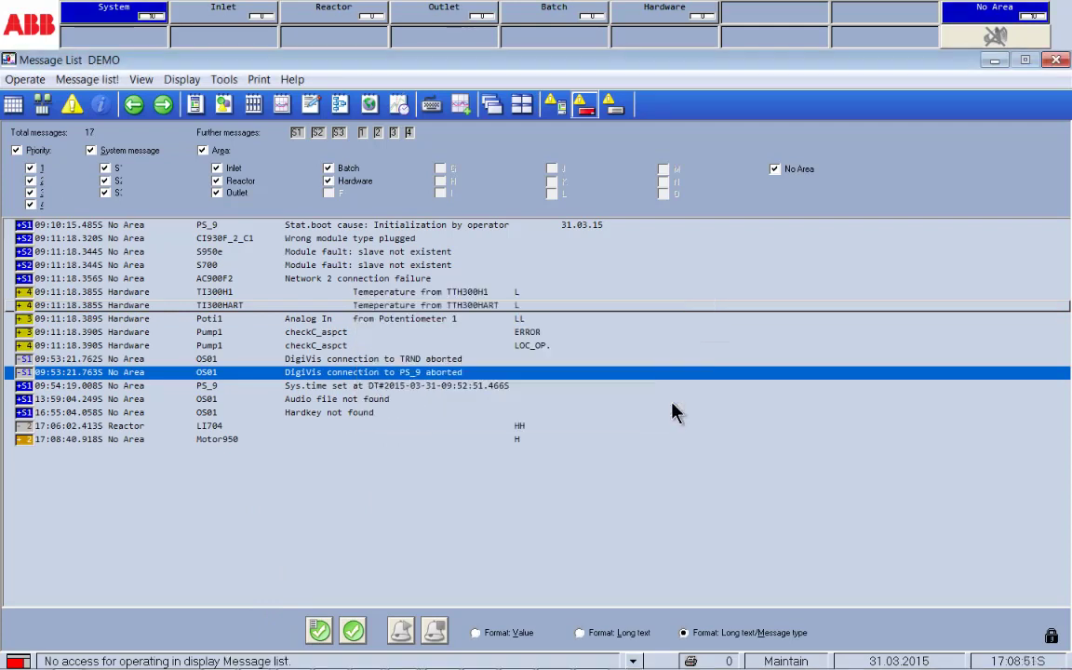
Go from the Overview to the PLANT display, then show the System display's PROF_Master PROFIBUS line
{"action": "left_click", "coordinate": [13, 104]}
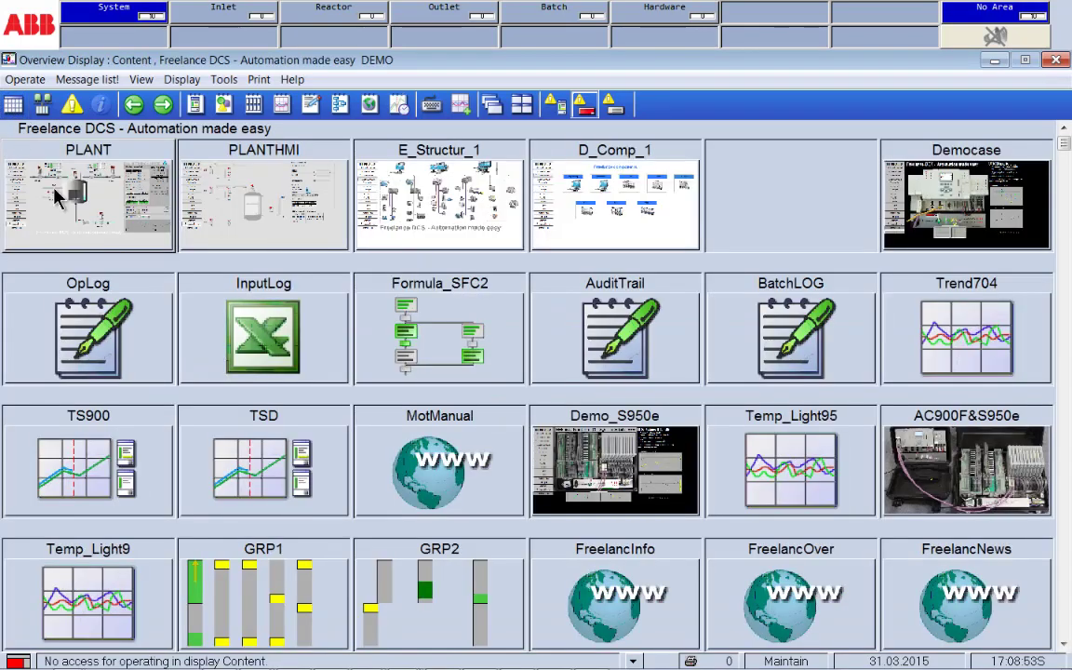
{"action": "left_click", "coordinate": [139, 186]}
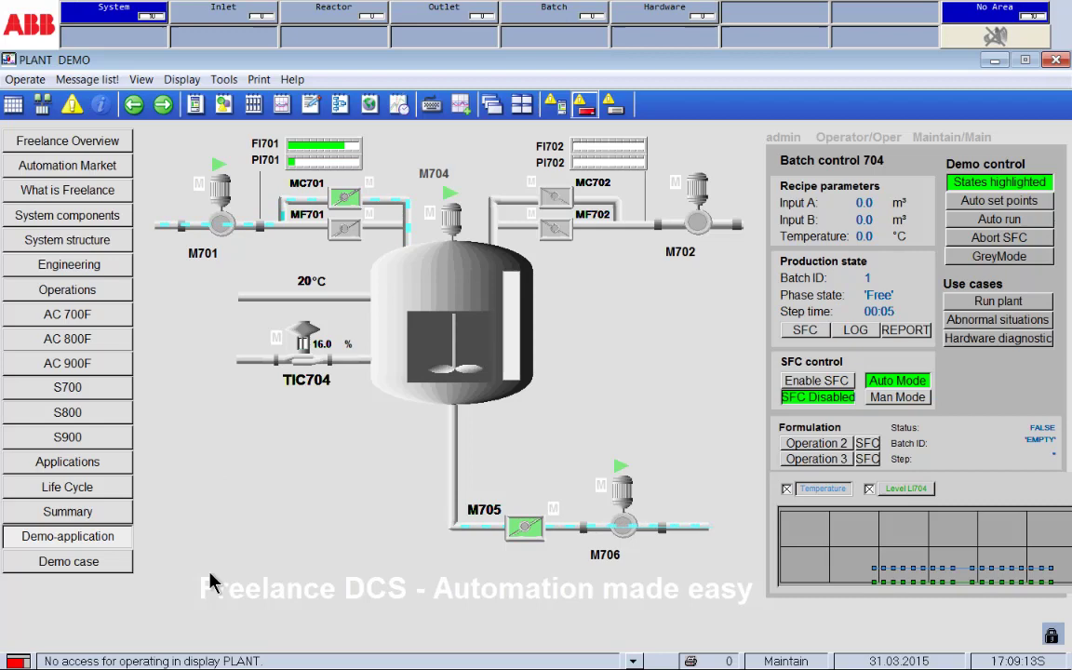
{"action": "left_click", "coordinate": [53, 109]}
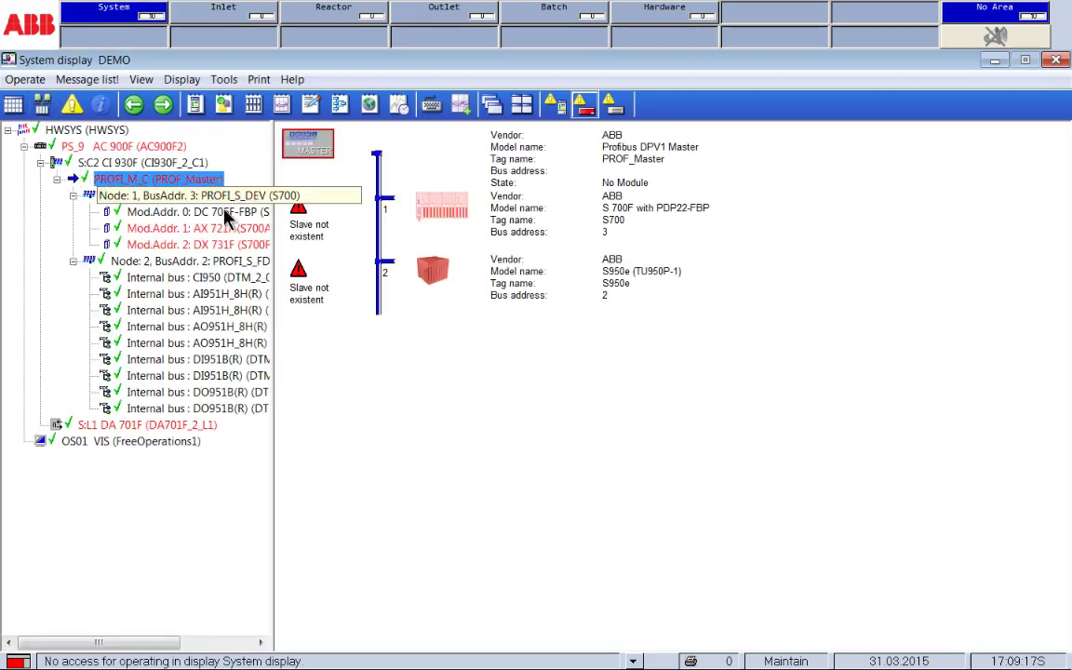
Enter diagnostic mode on S950e at bus address 2, show Diagnosis, and select module AO951H_8H(R)
{"action": "left_click", "coordinate": [431, 272]}
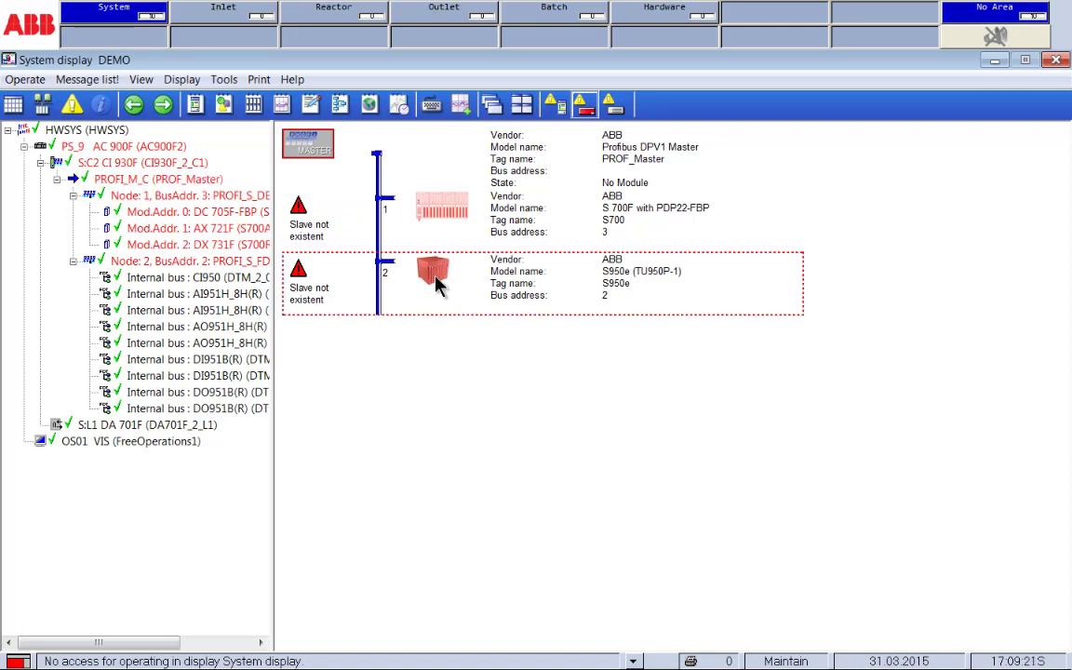
{"action": "left_click", "coordinate": [20, 79]}
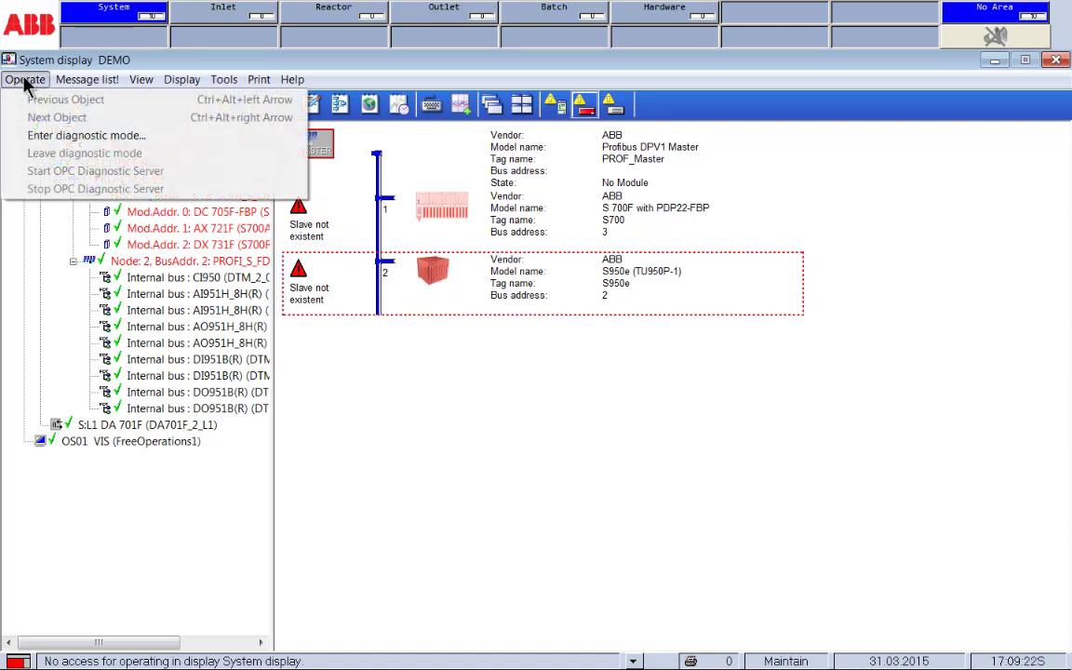
{"action": "left_click", "coordinate": [78, 136]}
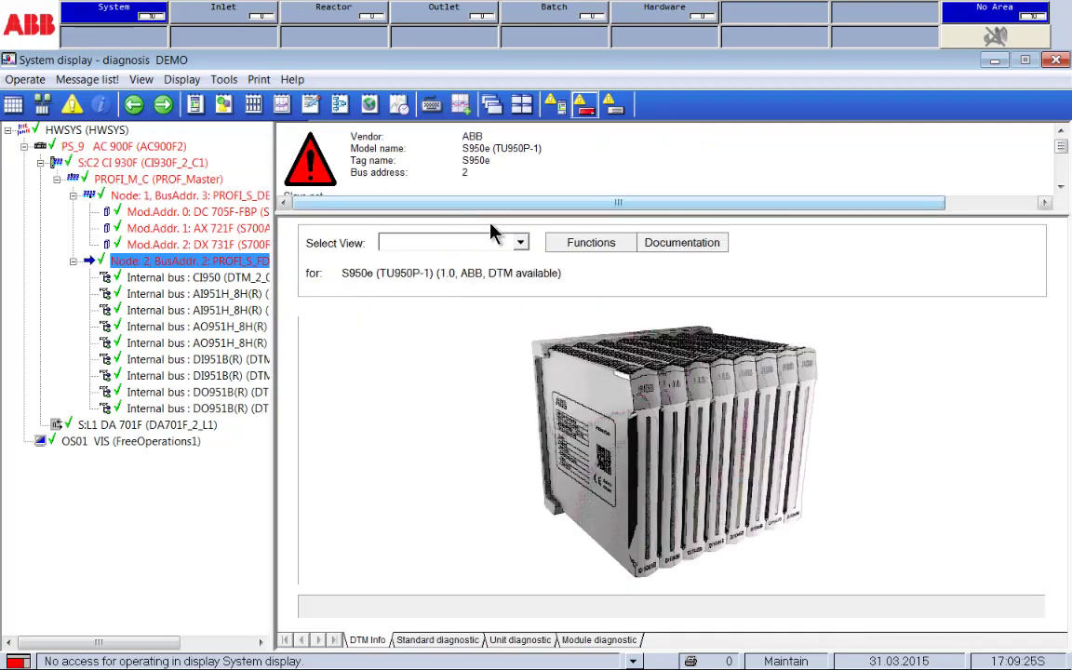
{"action": "left_click", "coordinate": [512, 242]}
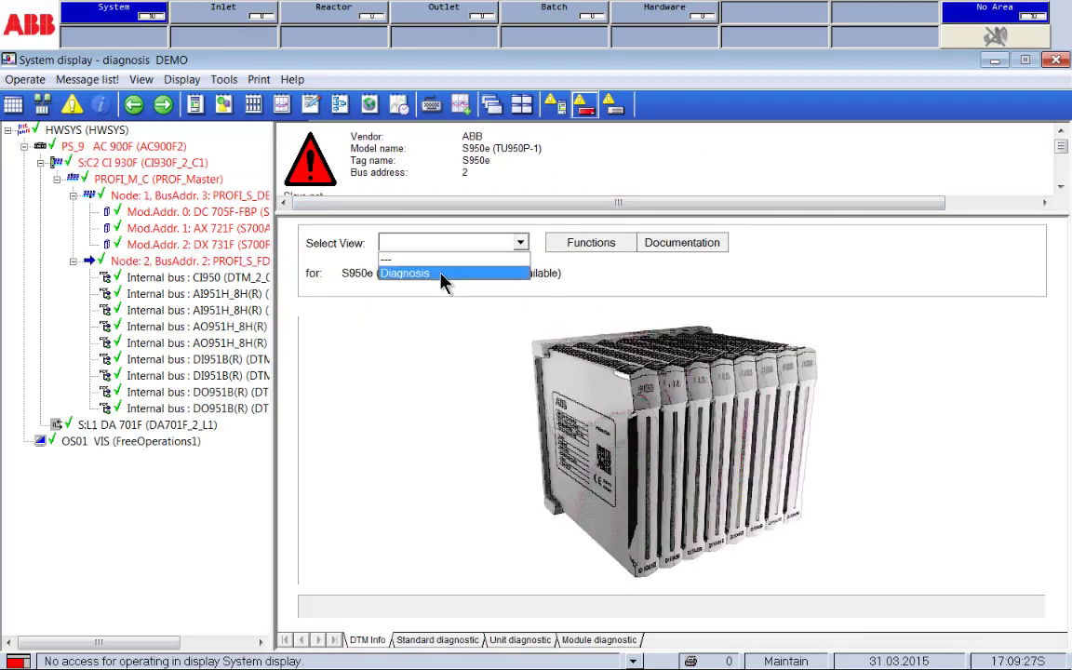
{"action": "left_click", "coordinate": [443, 274]}
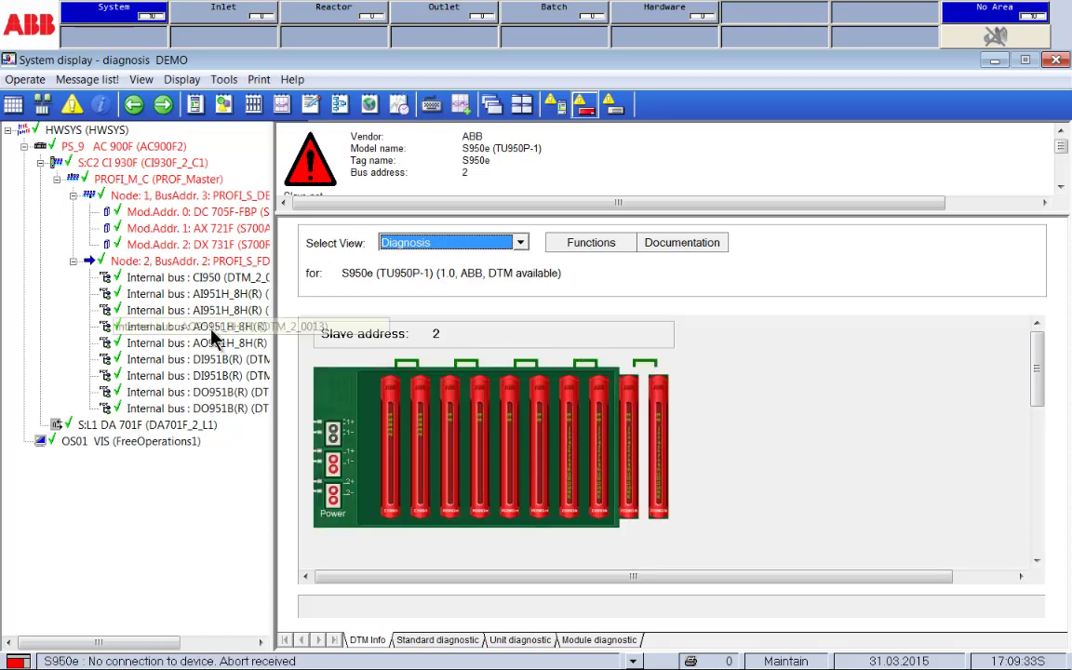
{"action": "left_click", "coordinate": [209, 325]}
Switch the AO951H_8H(R) module to the Test Overwrite view, then return to the Overview display
{"action": "left_click", "coordinate": [520, 242]}
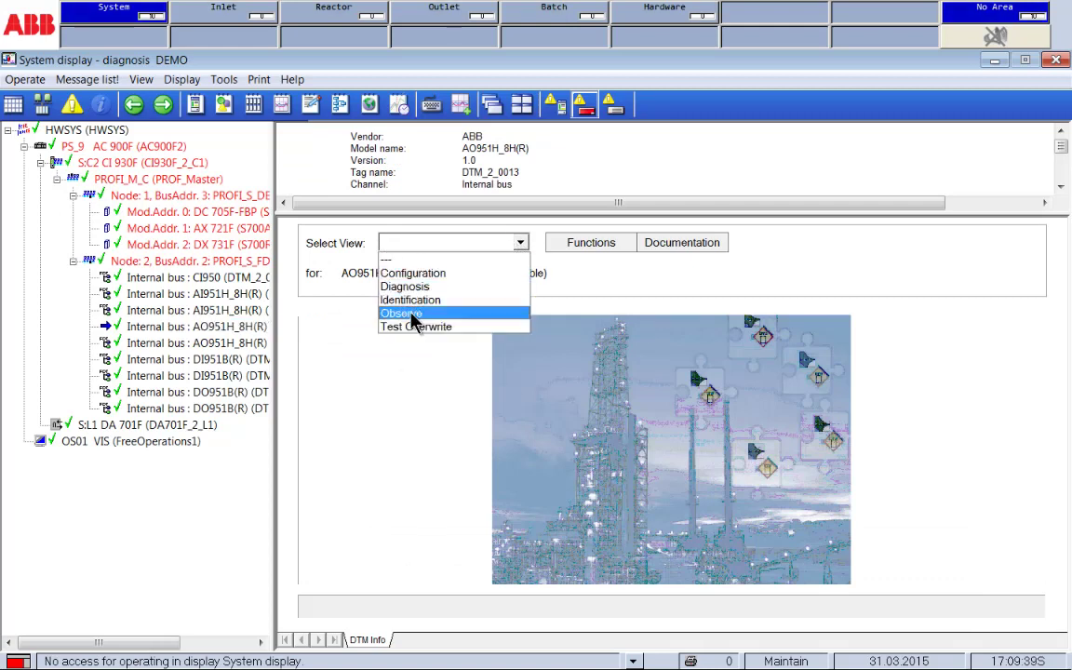
{"action": "left_click", "coordinate": [428, 333]}
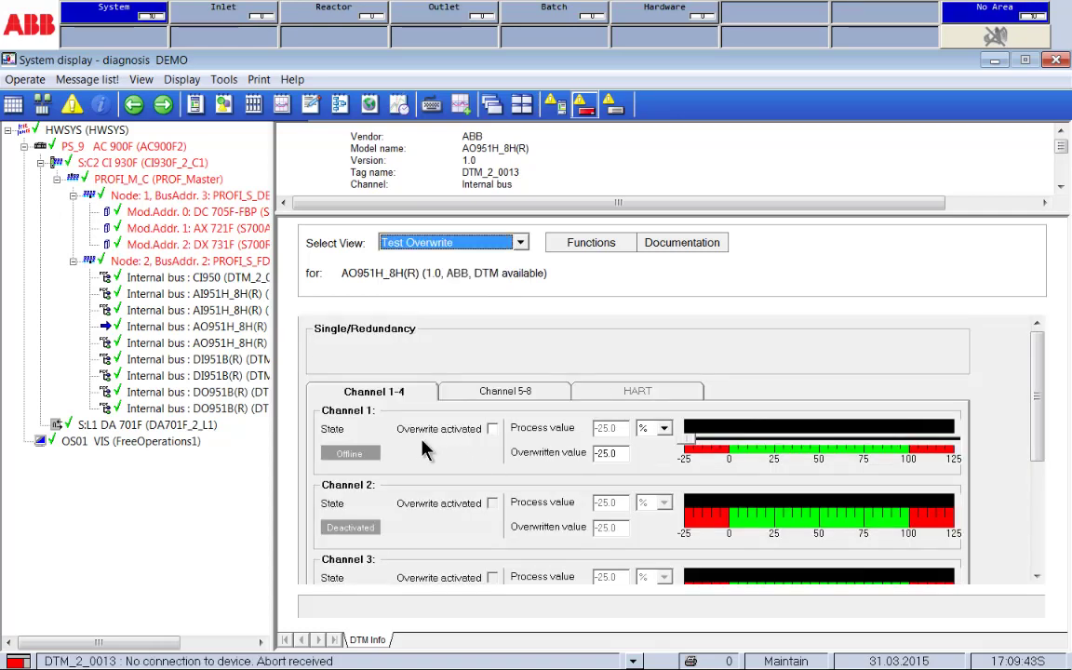
{"action": "left_click", "coordinate": [13, 106]}
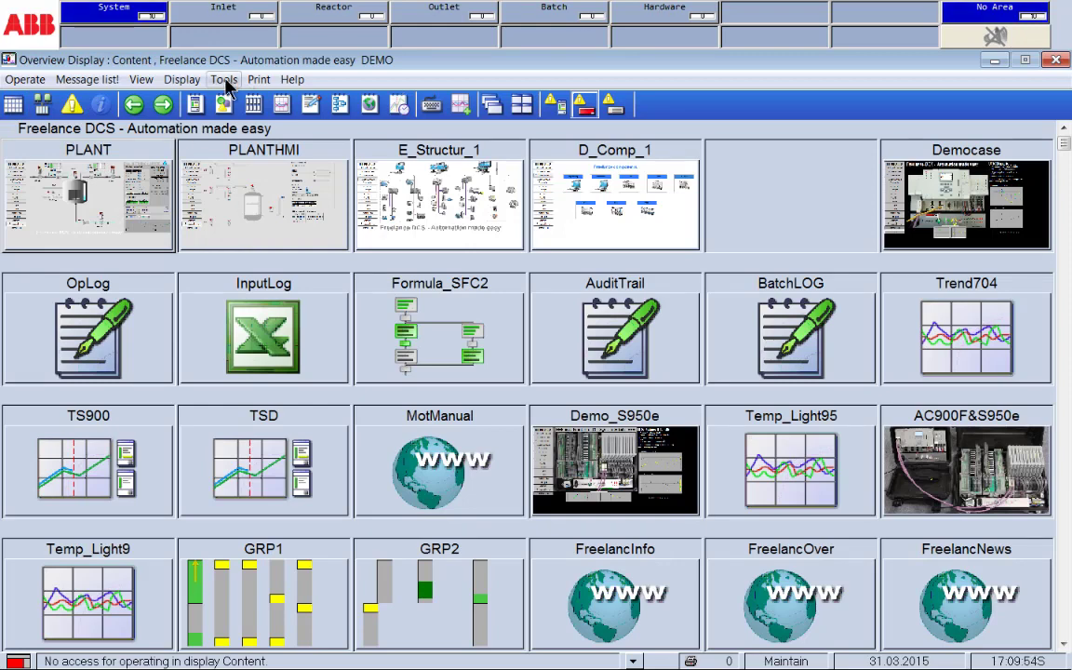
From the PLANT display, log over to user Operator with the account password
{"action": "left_click", "coordinate": [93, 182]}
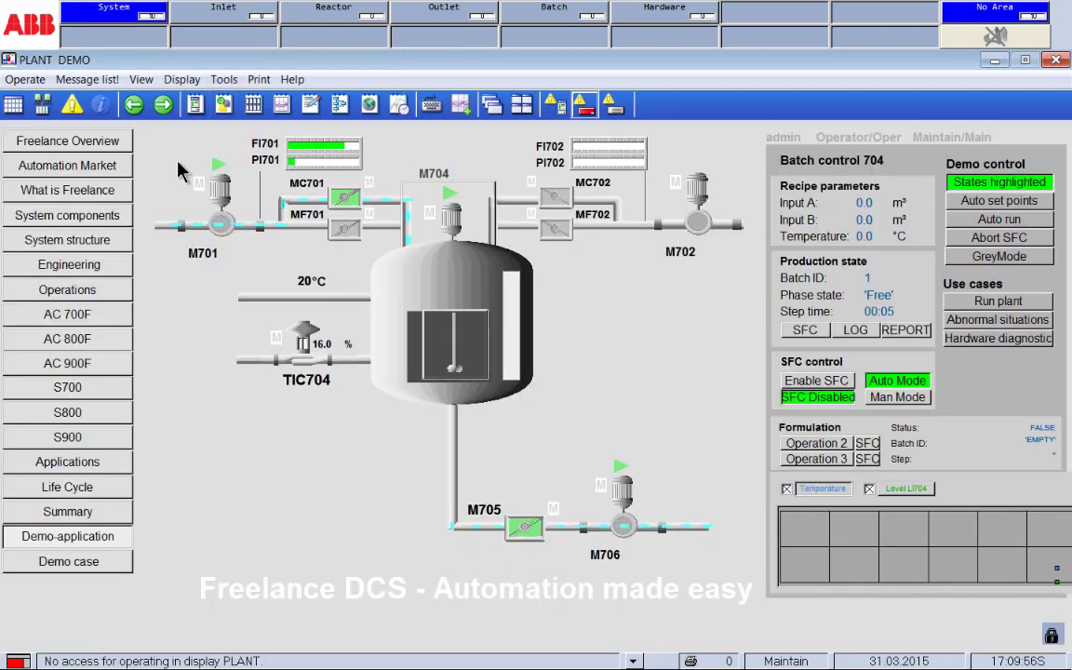
{"action": "left_click", "coordinate": [224, 80]}
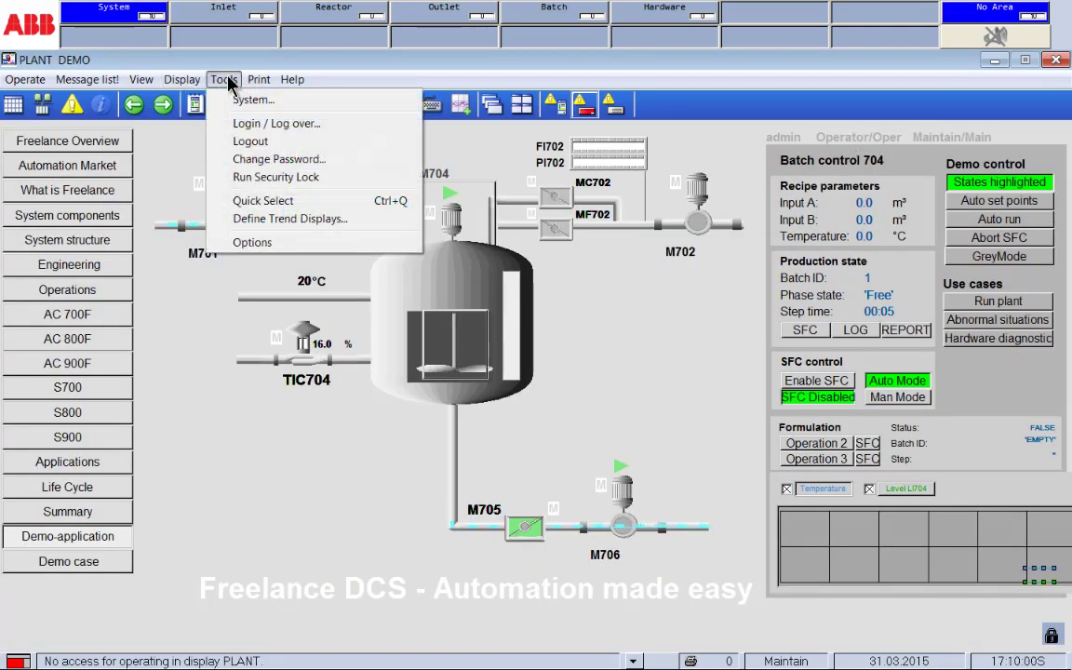
{"action": "left_click", "coordinate": [298, 125]}
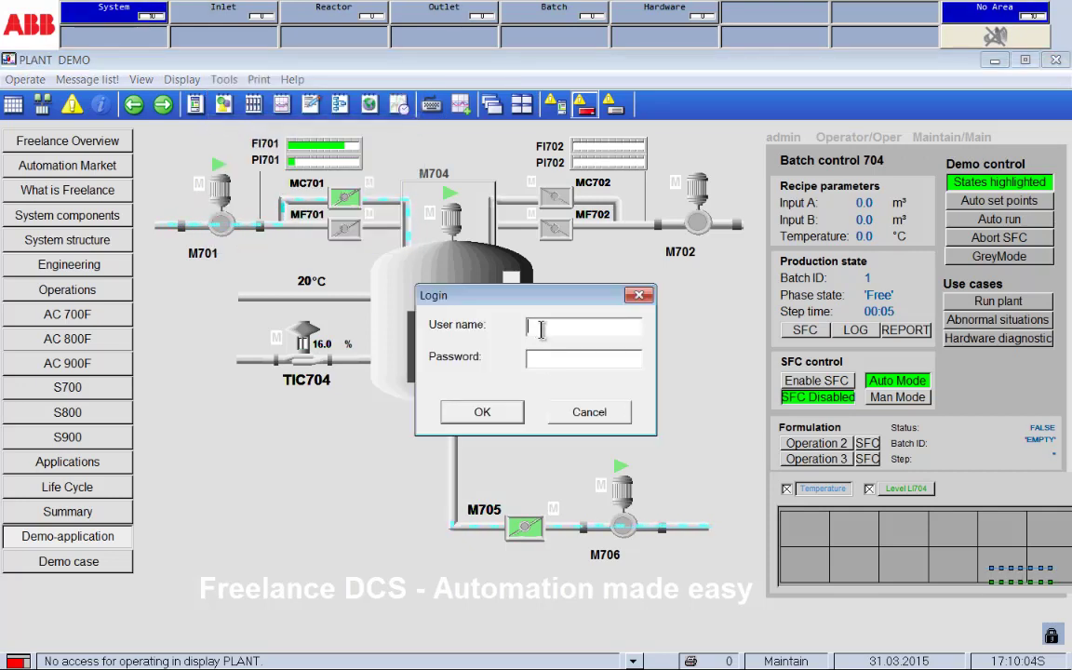
{"action": "type", "text": "Opera"}
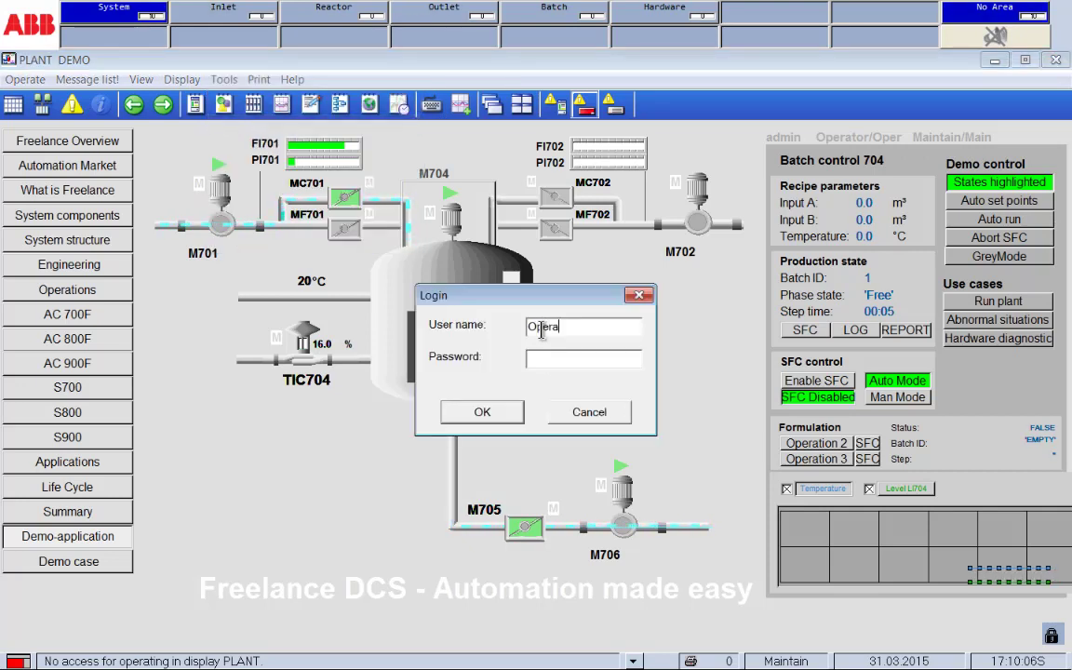
{"action": "type", "text": "tor"}
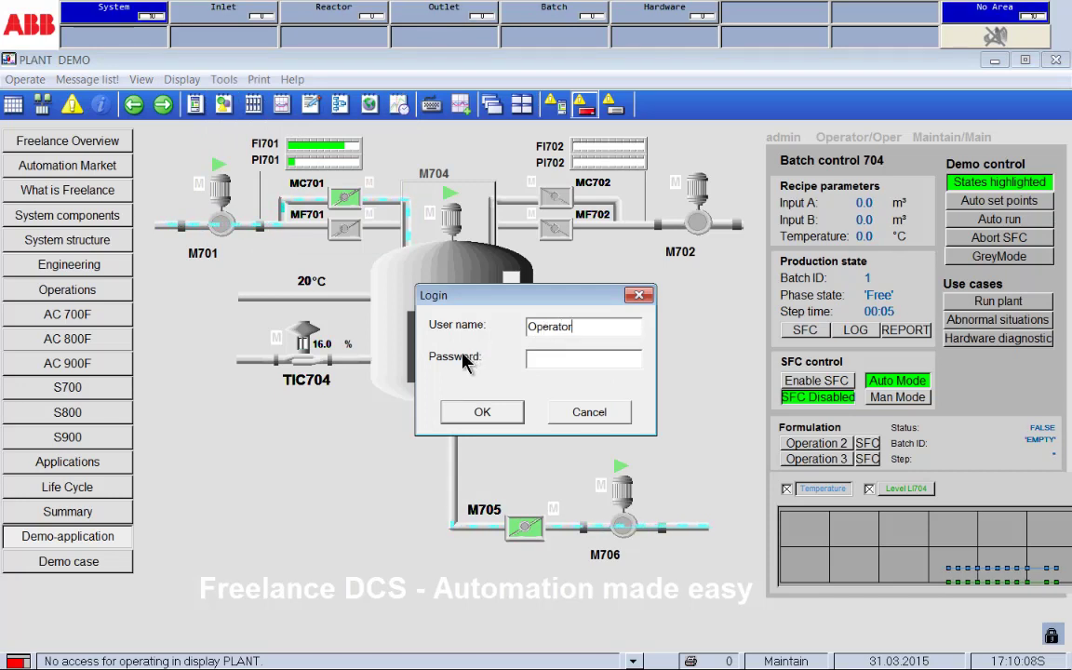
{"action": "type", "text": "*"}
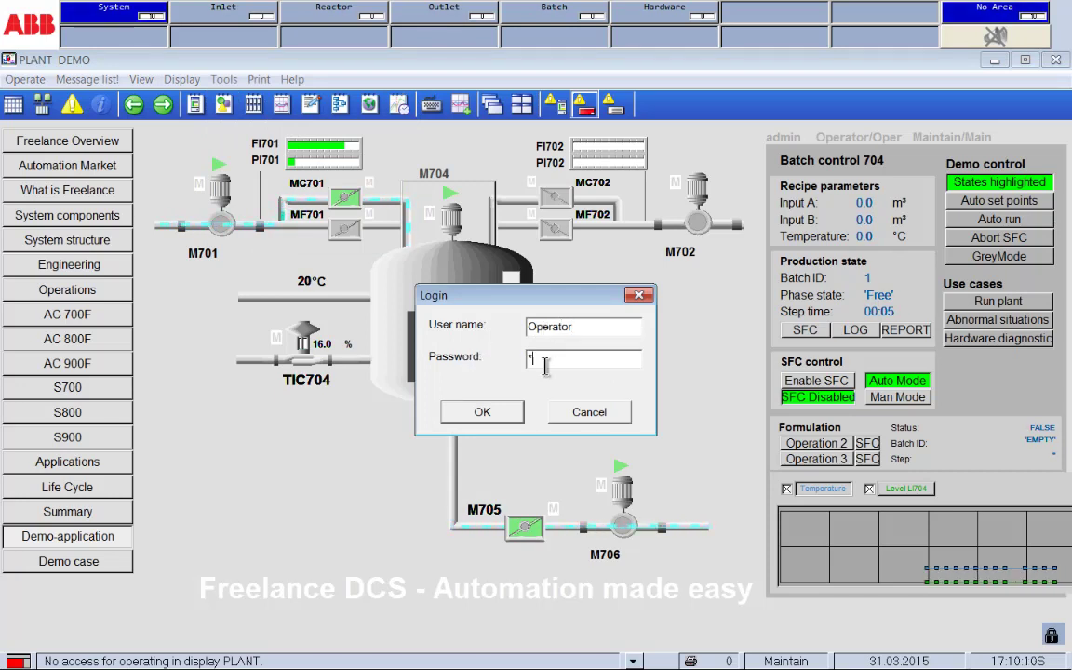
{"action": "left_click", "coordinate": [482, 411]}
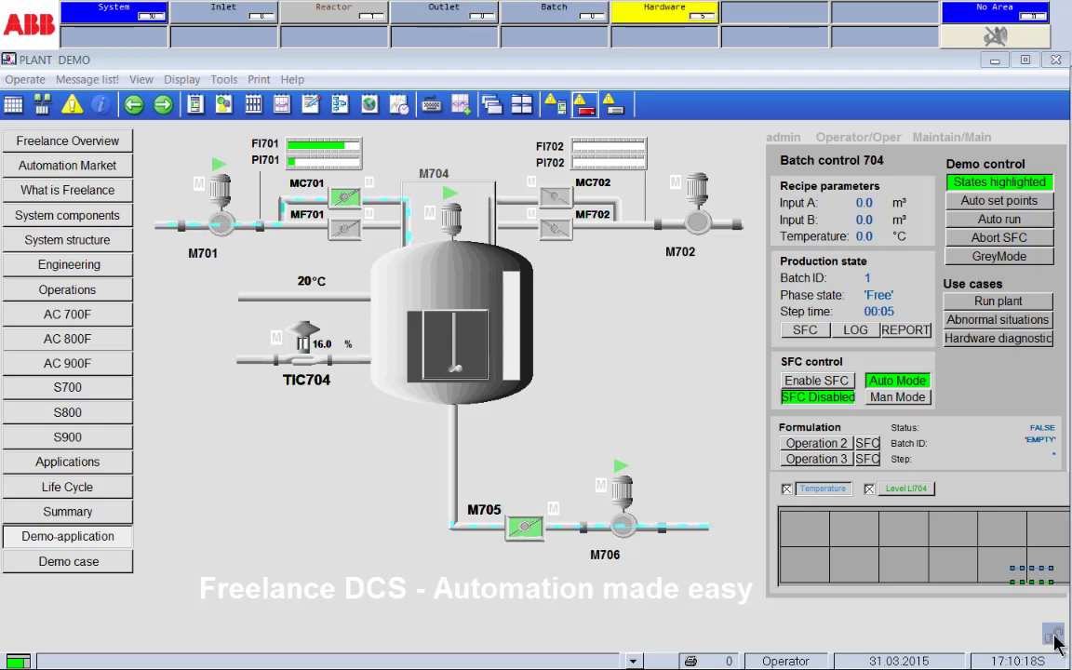
Stop the M704 stirrer from its faceplate
{"action": "left_click", "coordinate": [463, 346]}
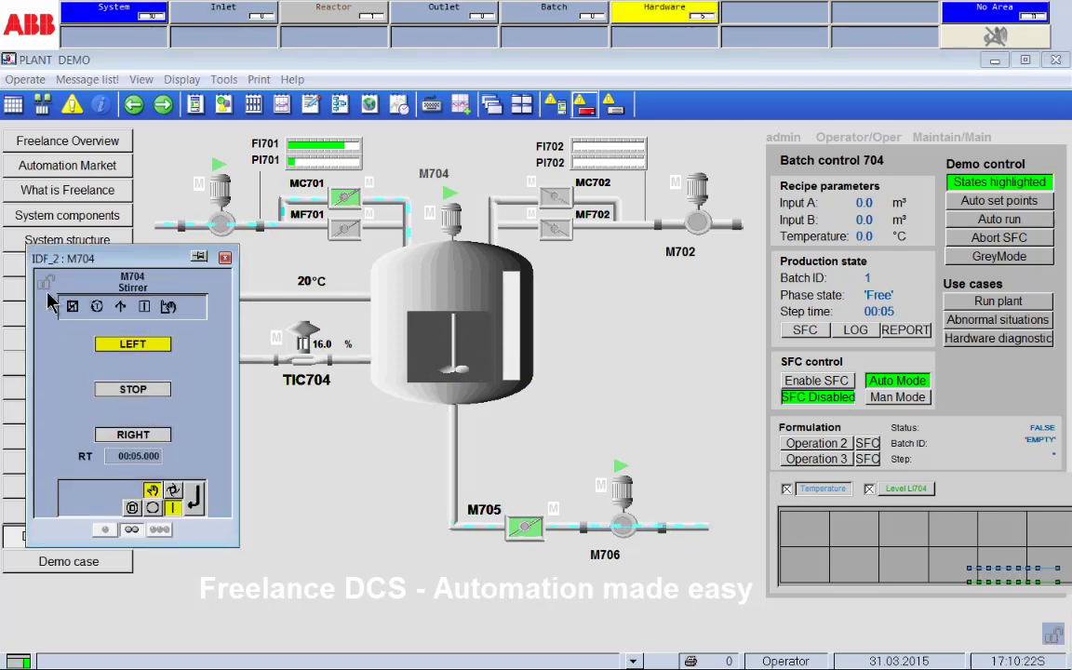
{"action": "left_click", "coordinate": [132, 507]}
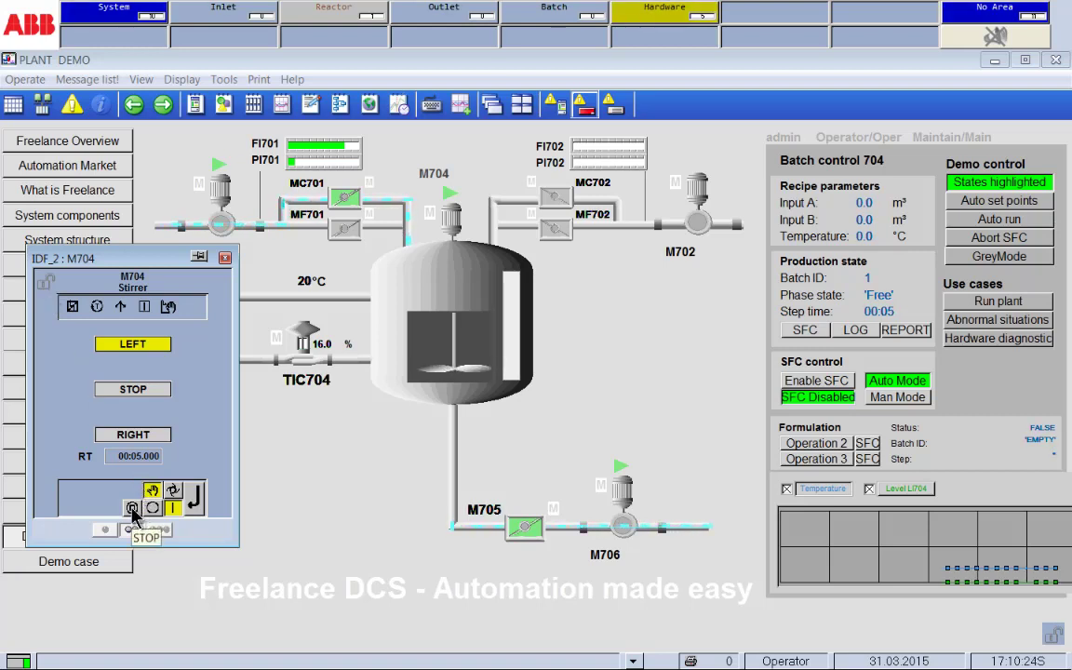
{"action": "left_click", "coordinate": [193, 500]}
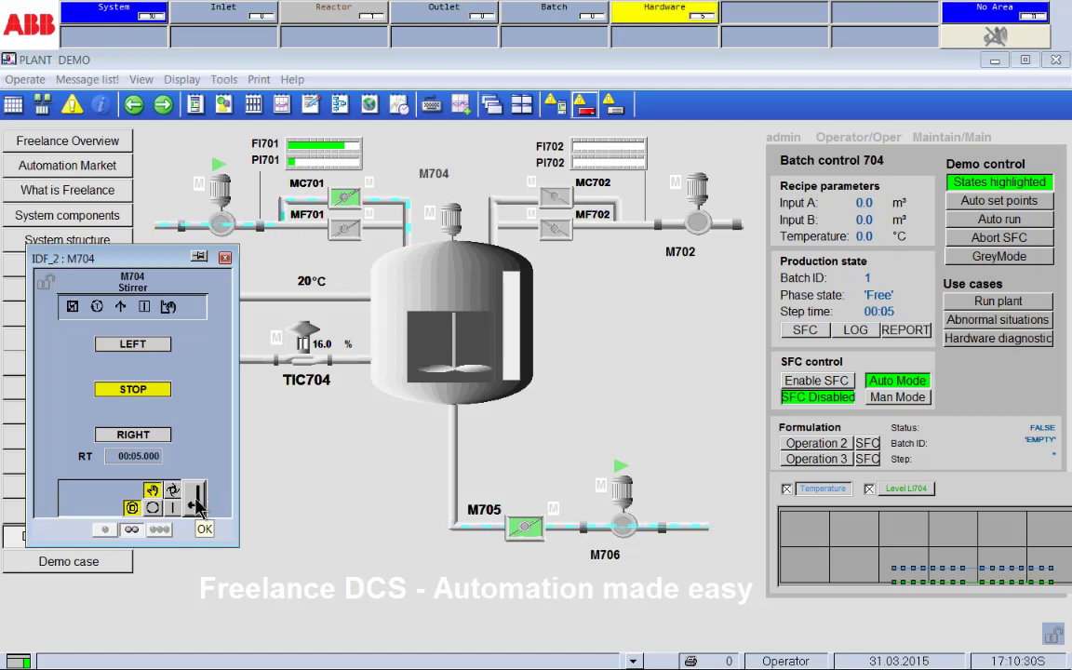
Stop inlet pump M701, confirming with OK, then close both the M701 and M704 faceplates
{"action": "left_click", "coordinate": [220, 227]}
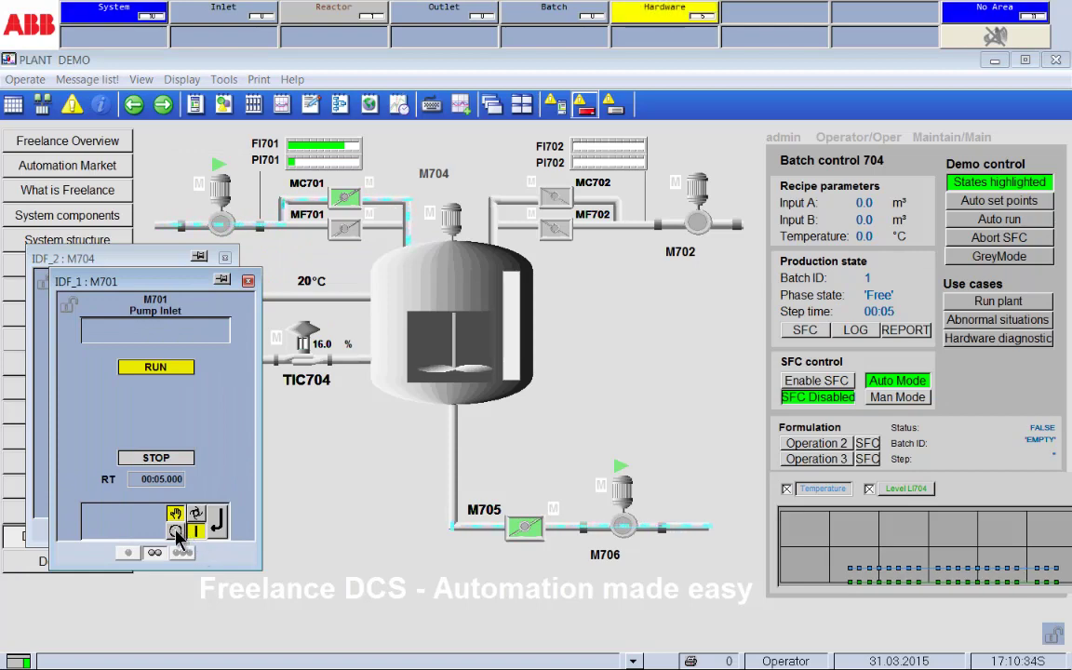
{"action": "left_click", "coordinate": [220, 524]}
{"action": "left_click", "coordinate": [223, 528]}
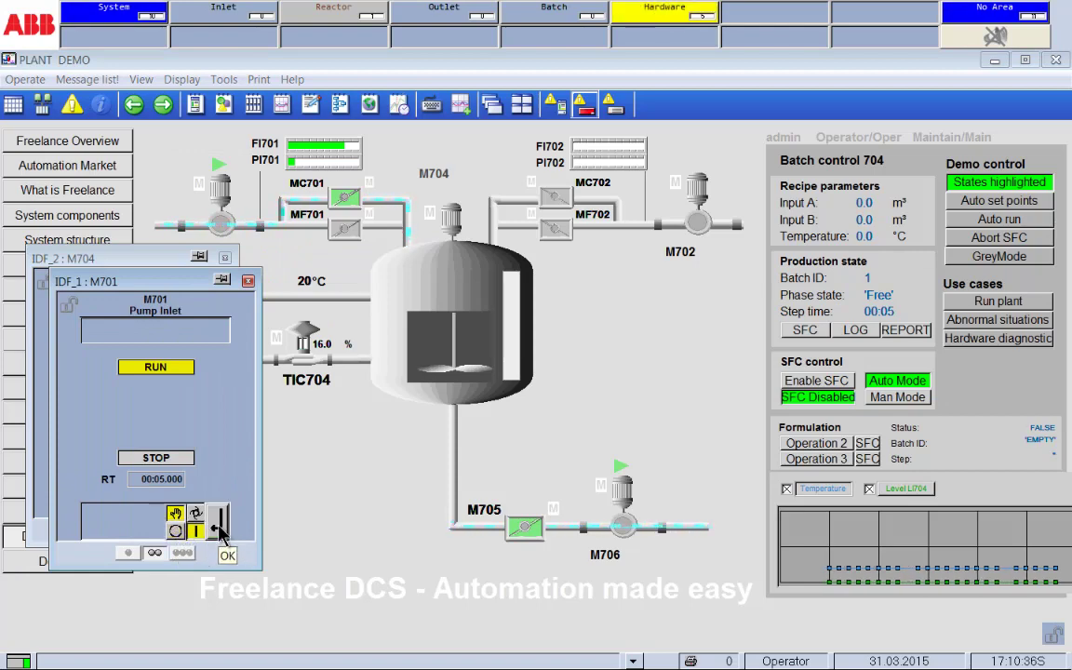
{"action": "left_click", "coordinate": [227, 556]}
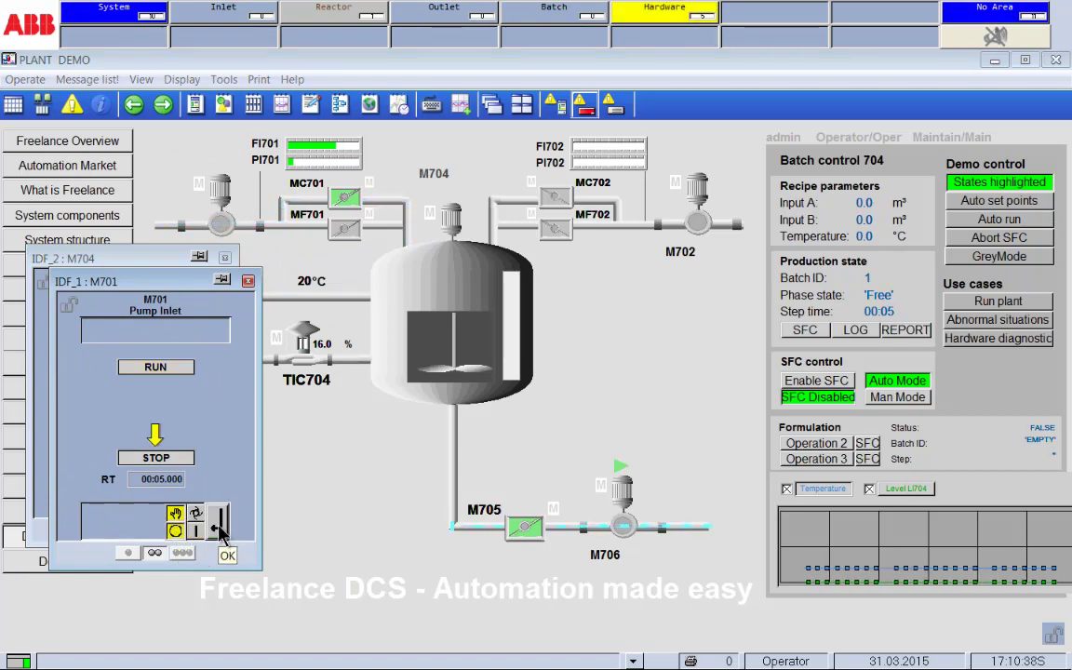
{"action": "left_click", "coordinate": [248, 281]}
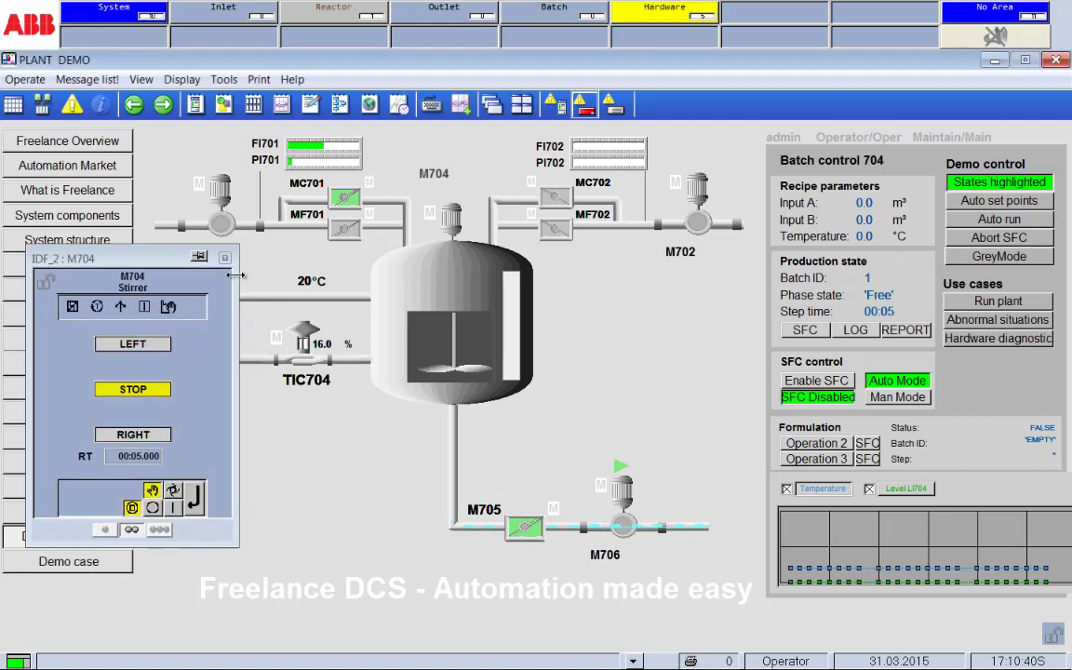
{"action": "left_click", "coordinate": [224, 260]}
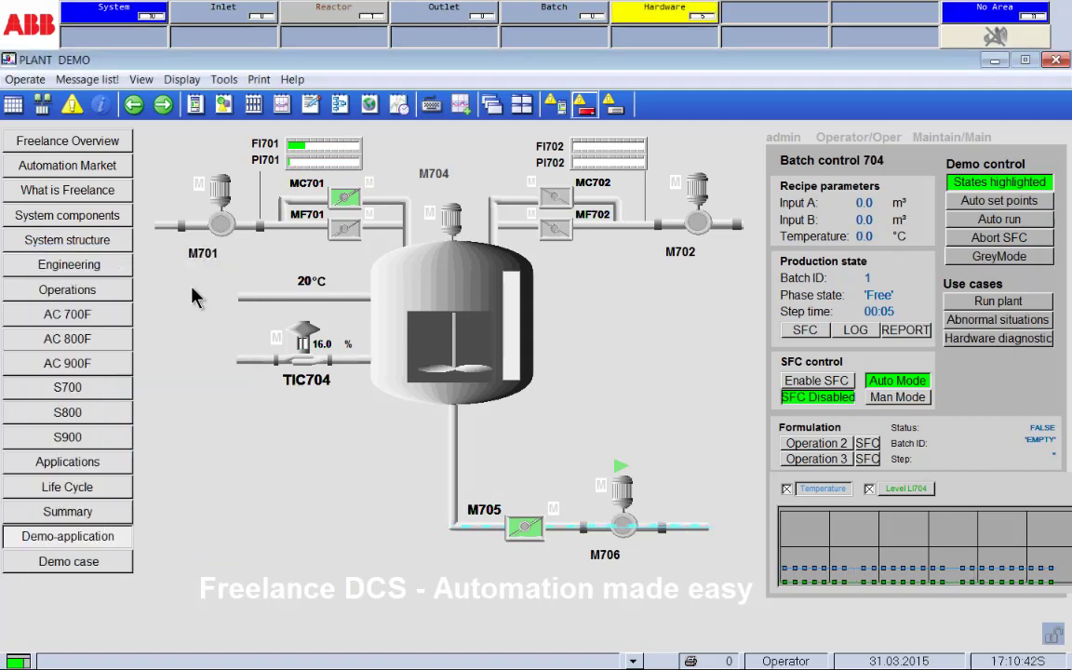
{"action": "left_click", "coordinate": [42, 104]}
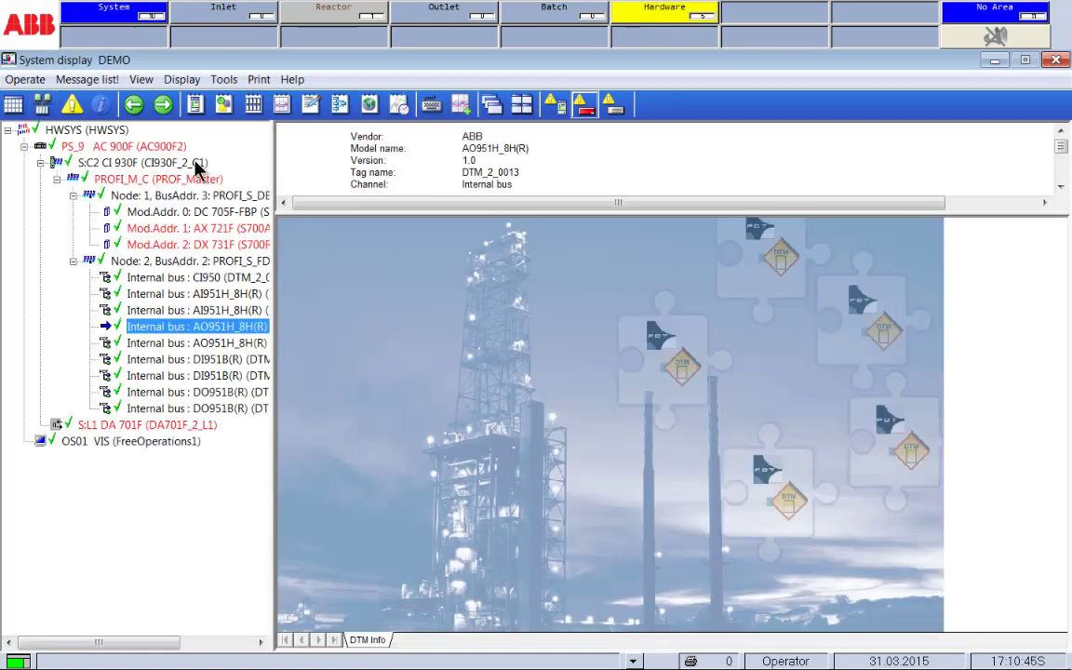
{"action": "left_click", "coordinate": [93, 130]}
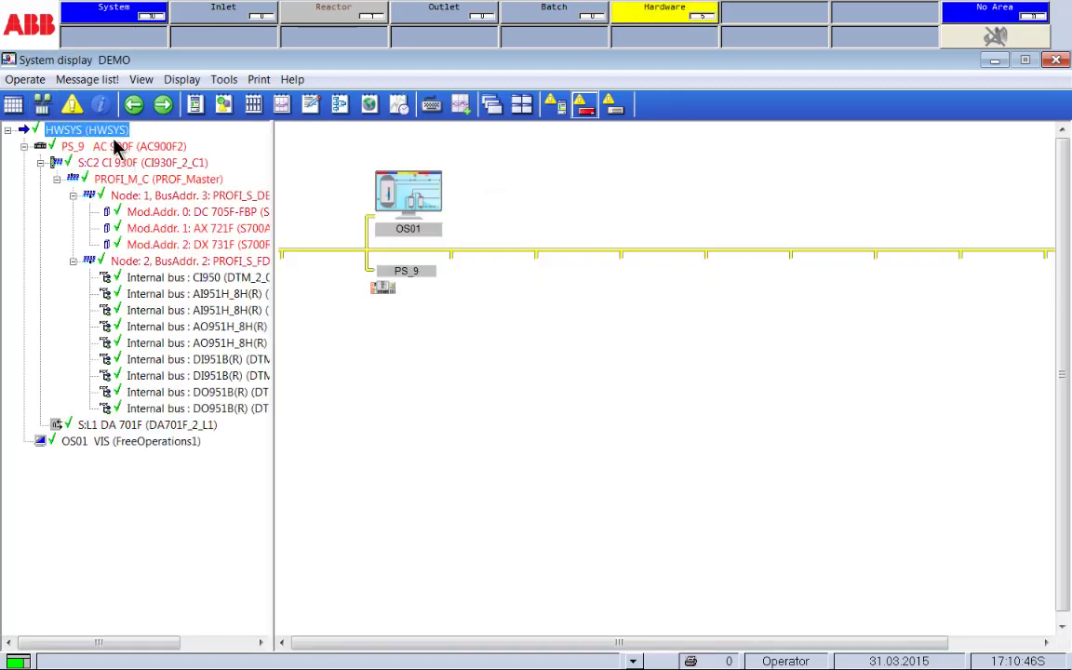
{"action": "left_click", "coordinate": [383, 291]}
{"action": "left_click", "coordinate": [387, 293]}
{"action": "double_click", "coordinate": [376, 296]}
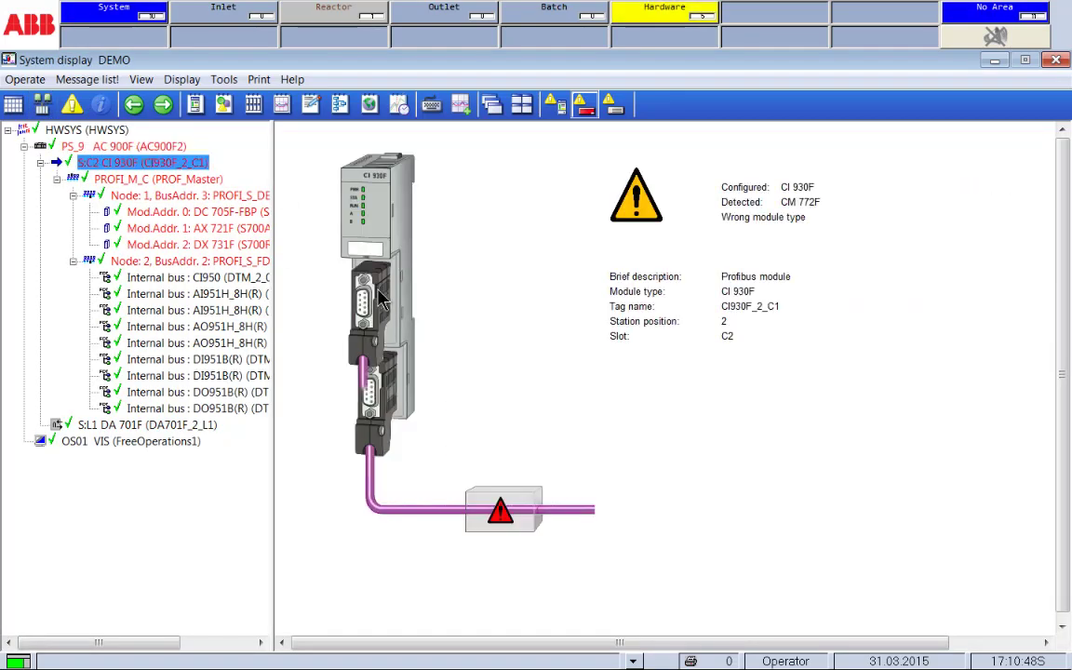
{"action": "double_click", "coordinate": [499, 507]}
{"action": "left_click", "coordinate": [436, 273]}
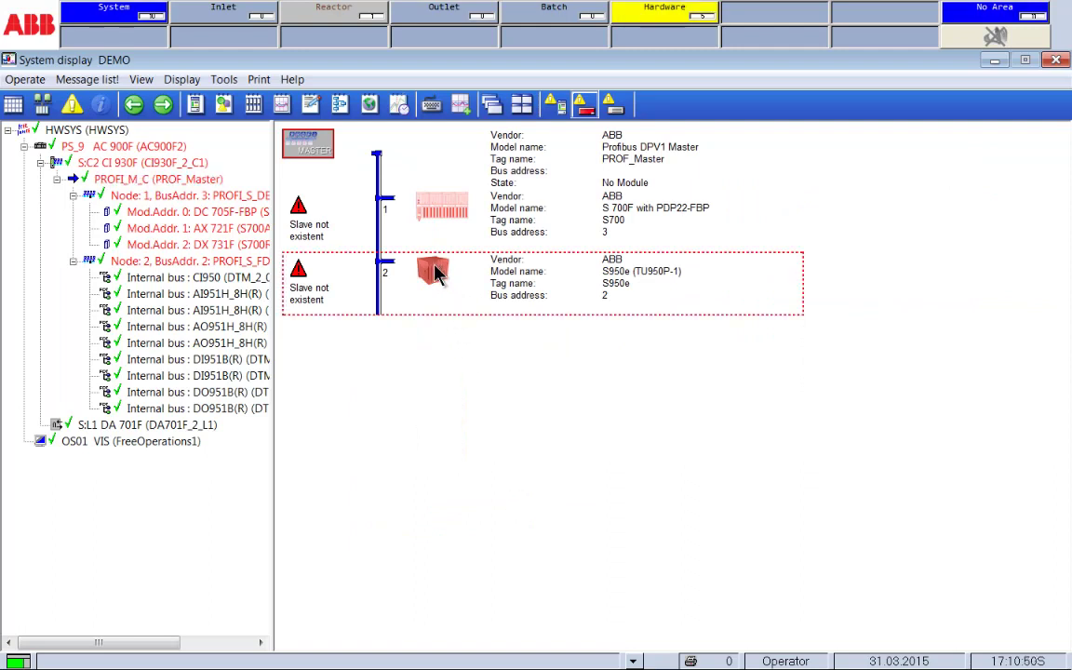
{"action": "left_click", "coordinate": [25, 79]}
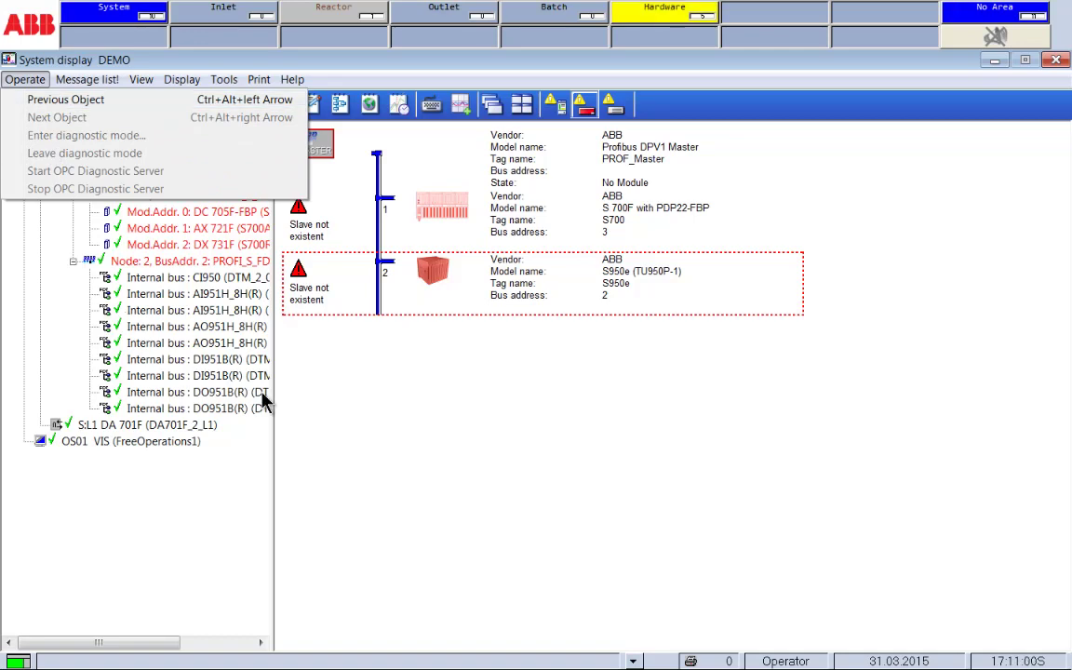
{"action": "left_click", "coordinate": [79, 198]}
{"action": "left_click", "coordinate": [13, 104]}
{"action": "left_click", "coordinate": [98, 153]}
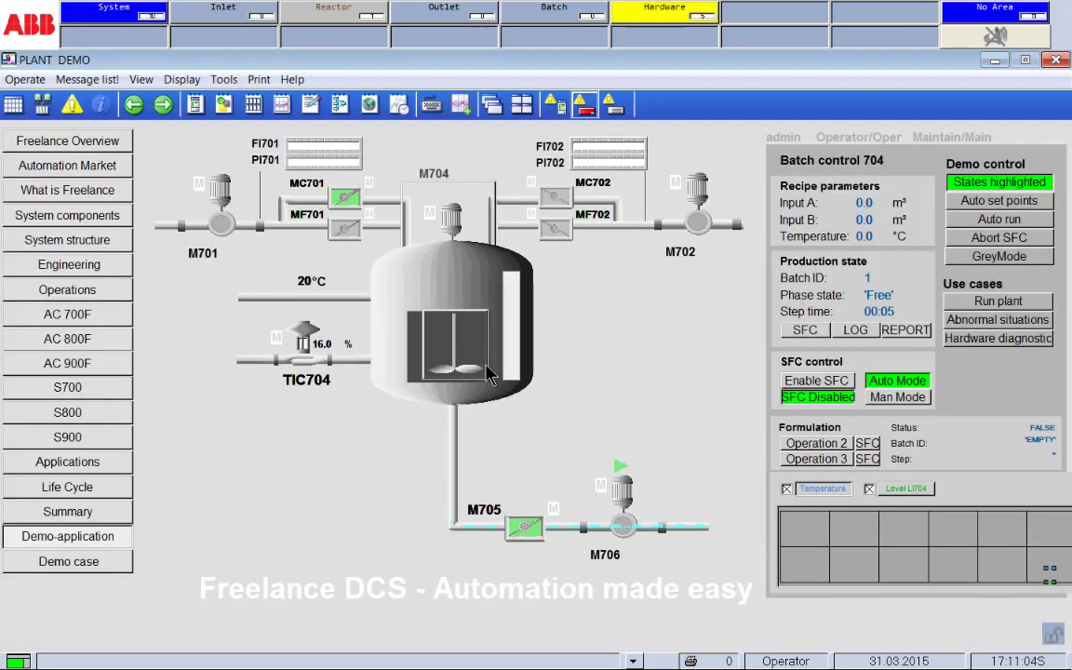
Open Logs > AuditTrail in Display Explorer and show its second period, starting 15:00
{"action": "left_click", "coordinate": [310, 105]}
{"action": "double_click", "coordinate": [960, 234]}
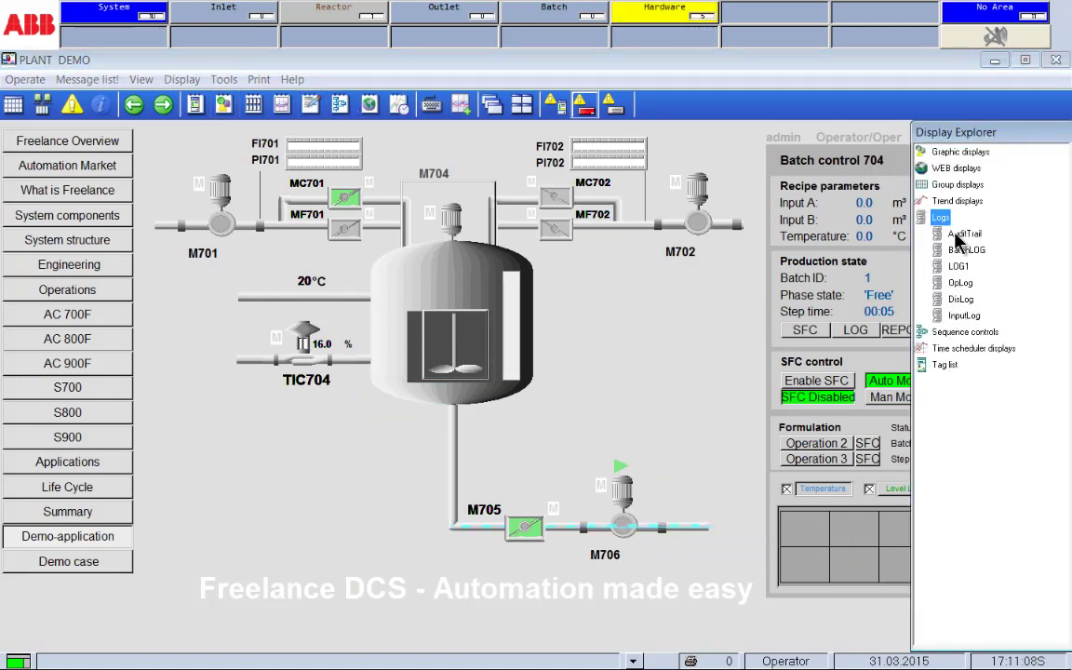
{"action": "left_click", "coordinate": [160, 150]}
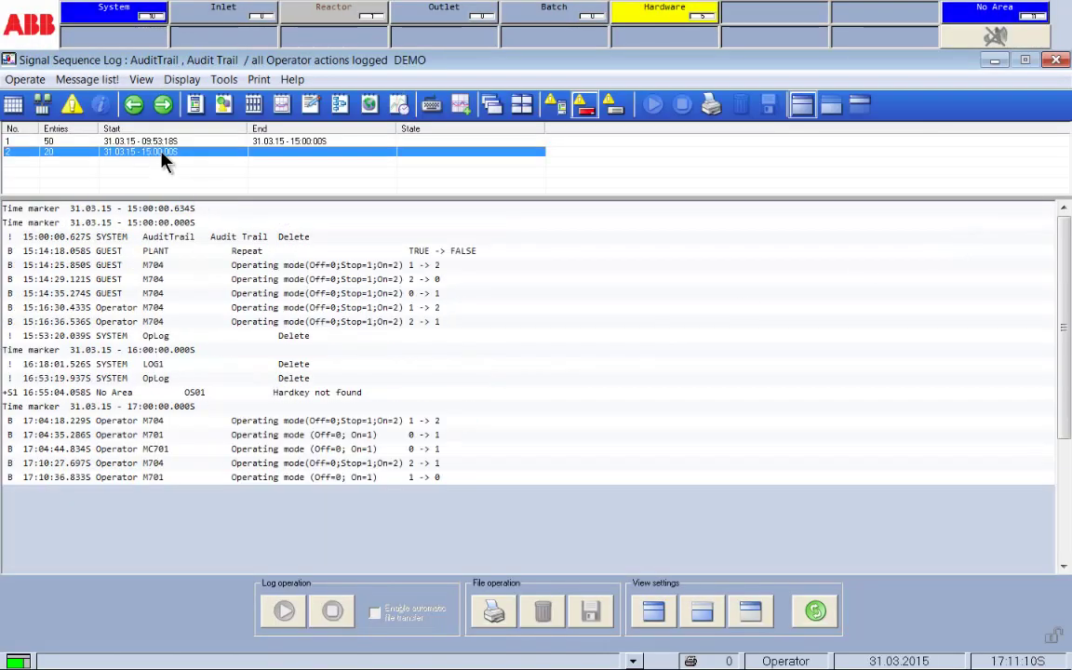
{"action": "left_click", "coordinate": [130, 435]}
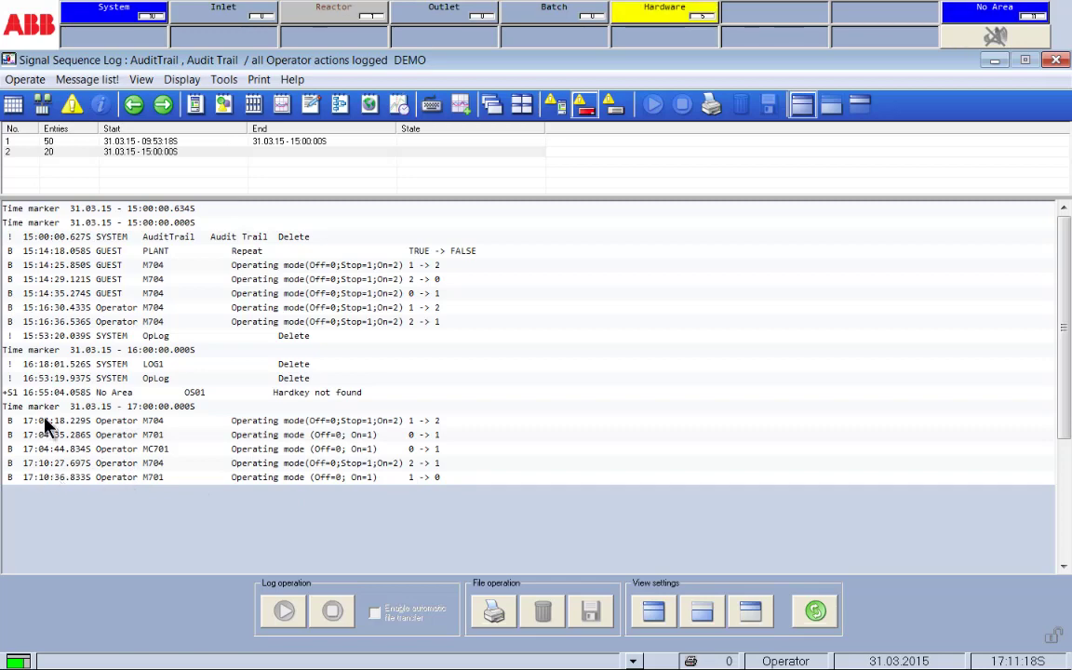
Return to the Overview display and log out Operator via Tools > Logout, leaving GUEST active
{"action": "left_click", "coordinate": [13, 104]}
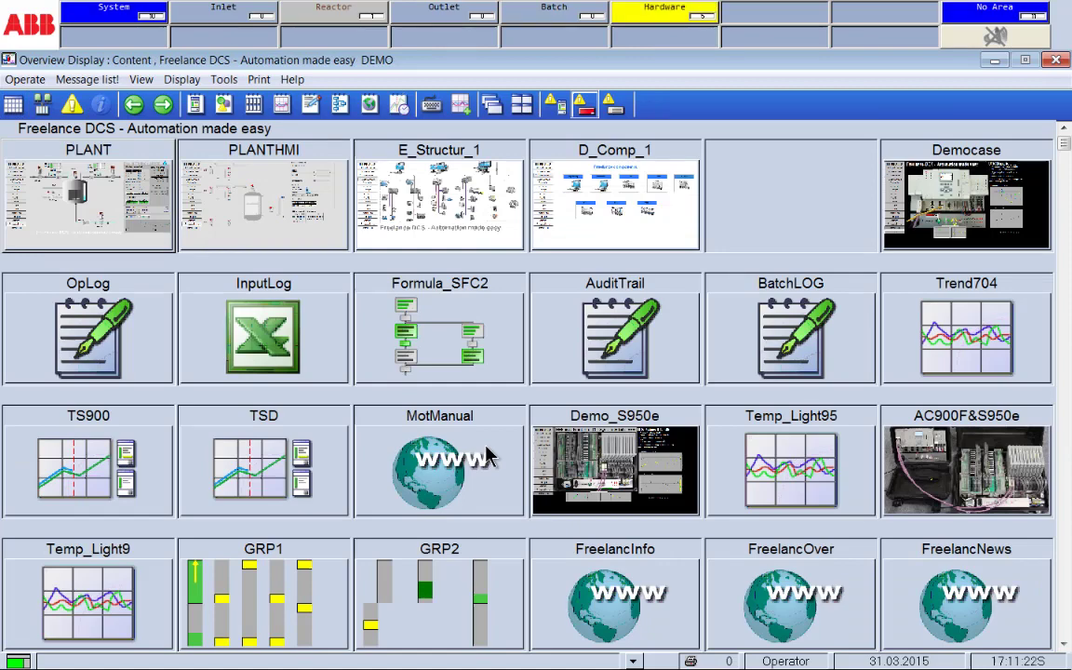
{"action": "left_click", "coordinate": [223, 80]}
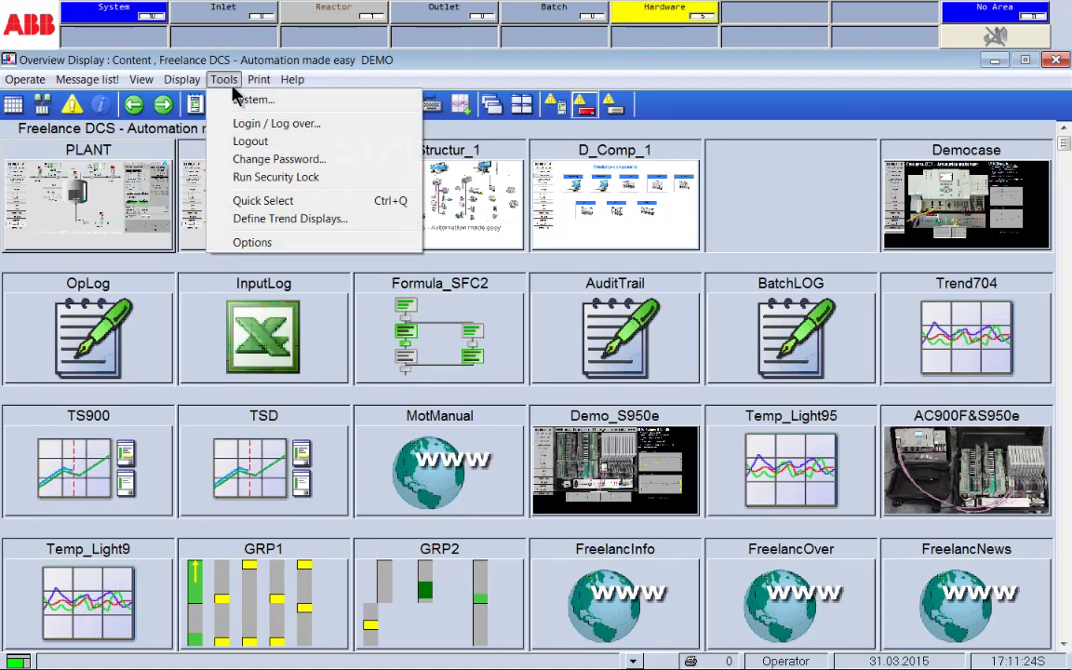
{"action": "left_click", "coordinate": [251, 143]}
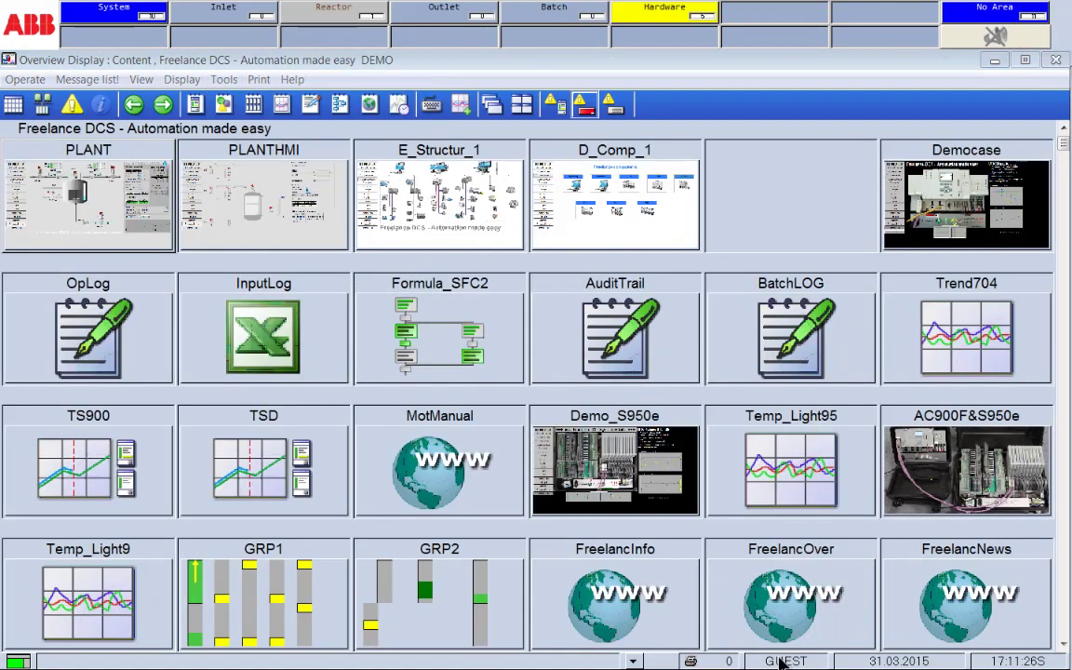